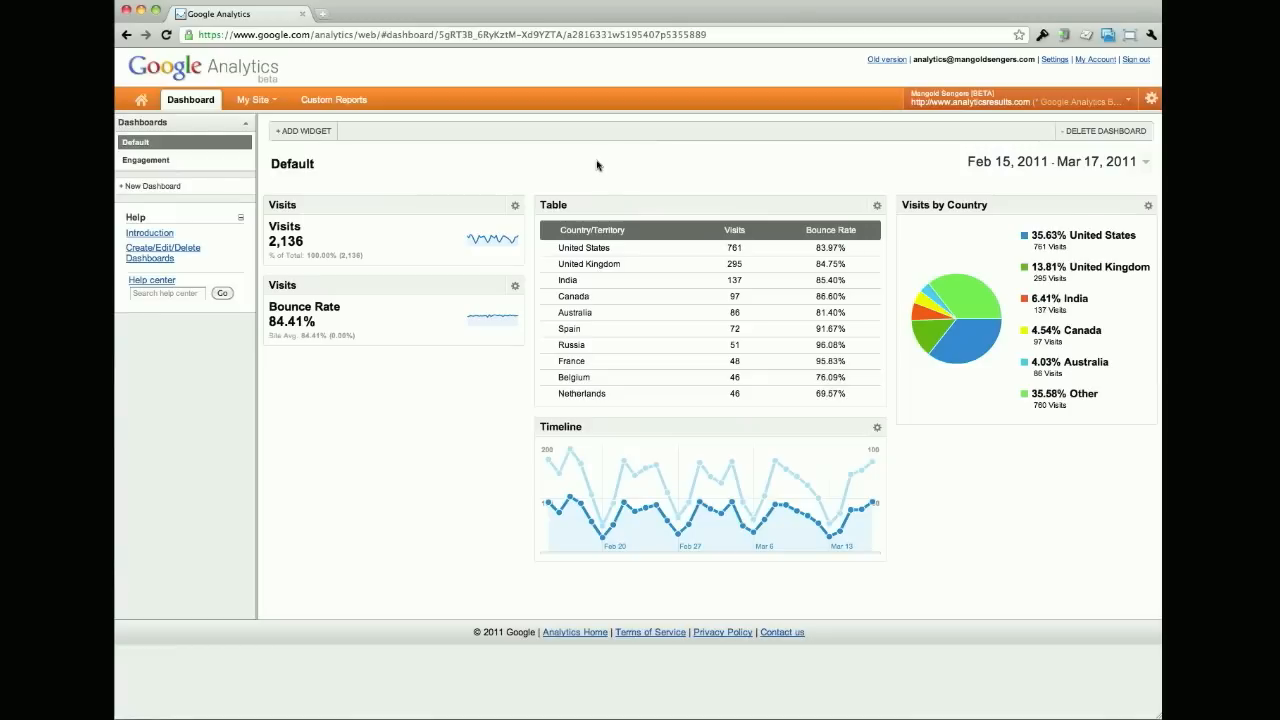
Add a Goal Conversion Rate metric widget to the Default dashboard and move it below the Bounce Rate widget
click(311, 132)
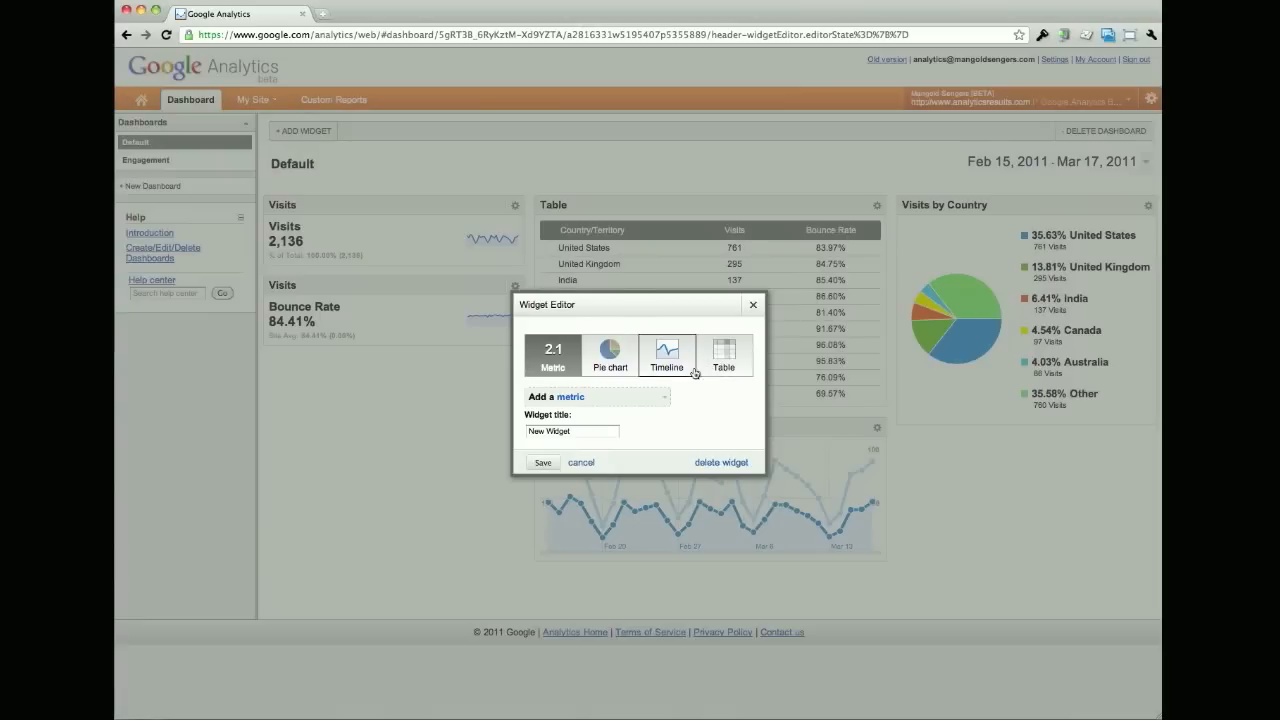
click(594, 397)
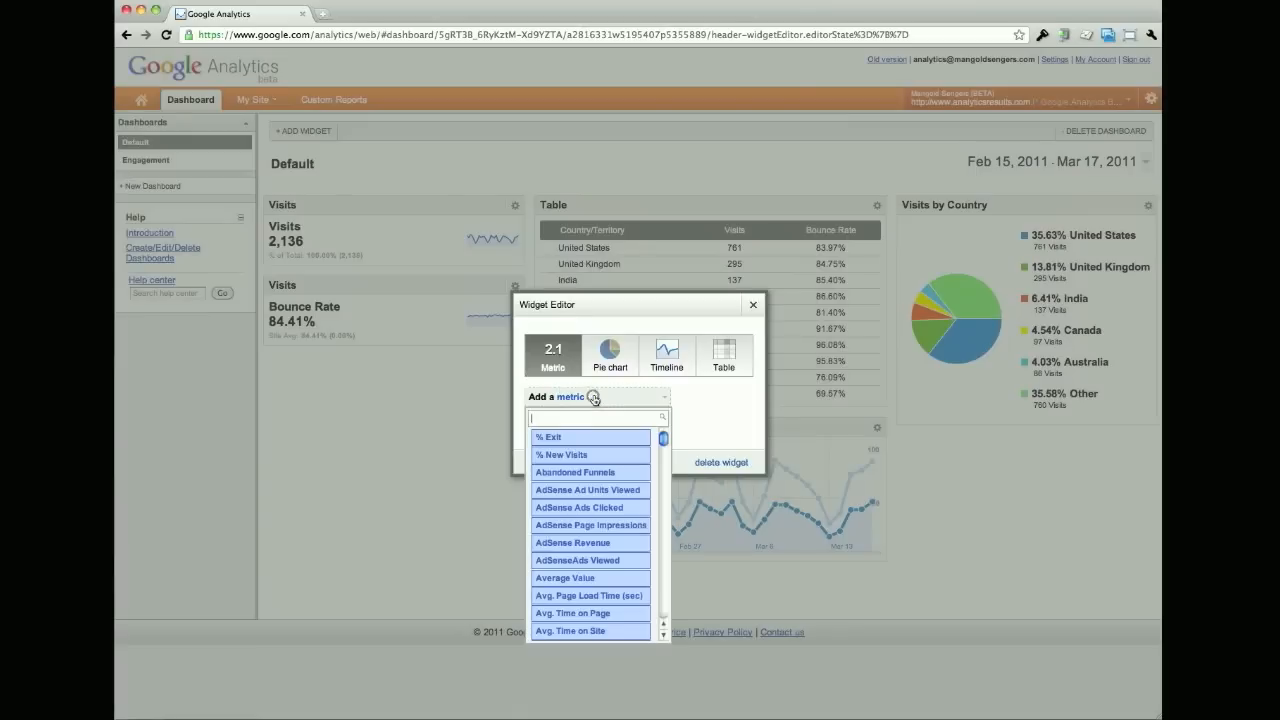
text(conversion)
scroll(611, 452, down, 10)
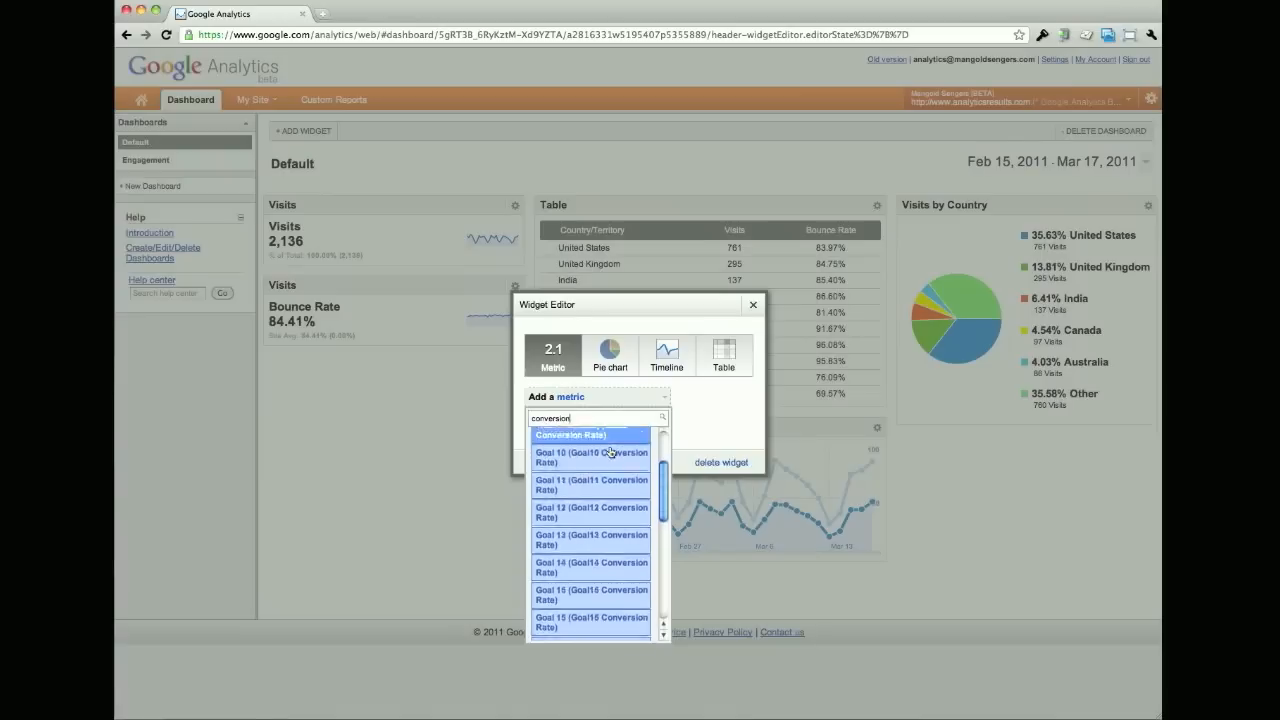
scroll(611, 452, down, 3)
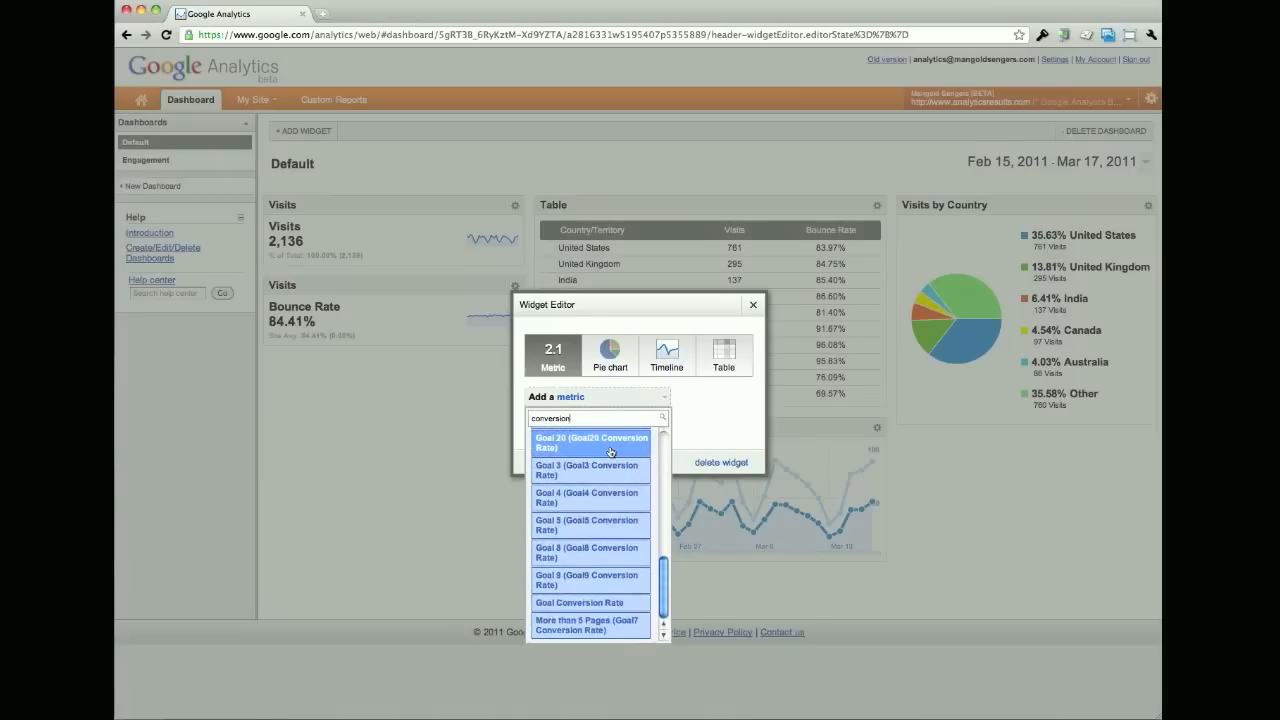
click(591, 604)
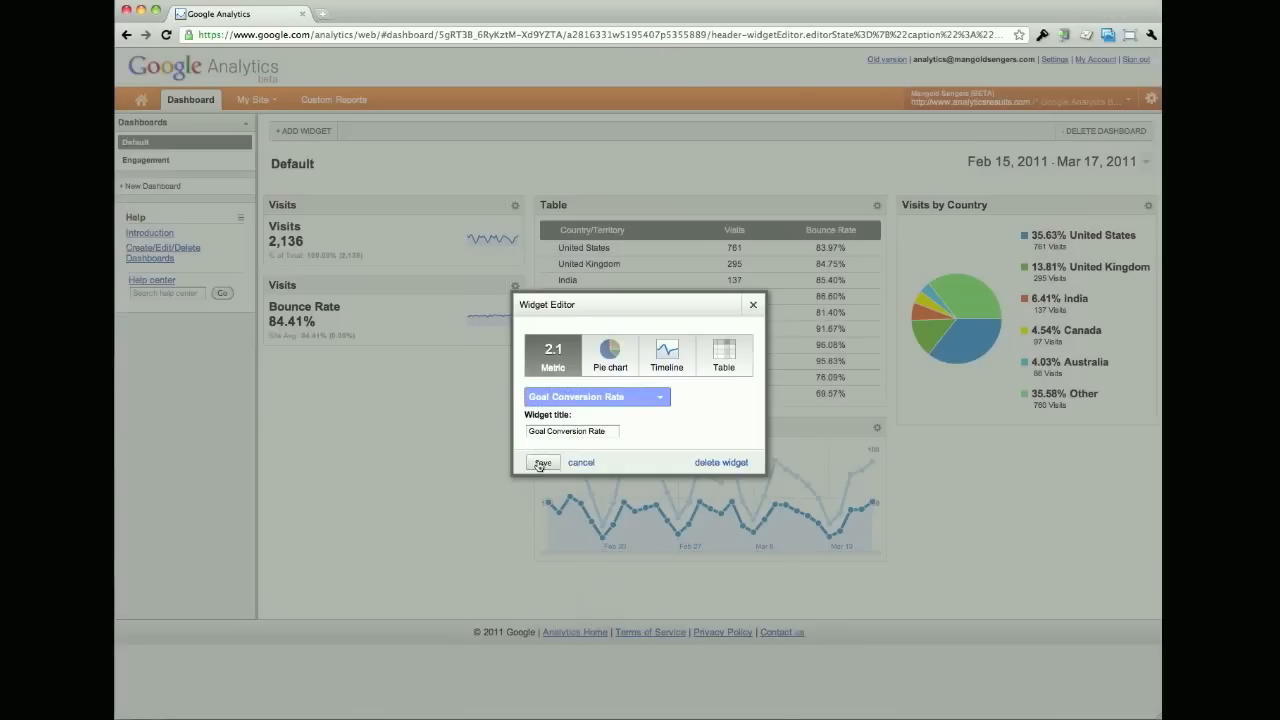
click(541, 463)
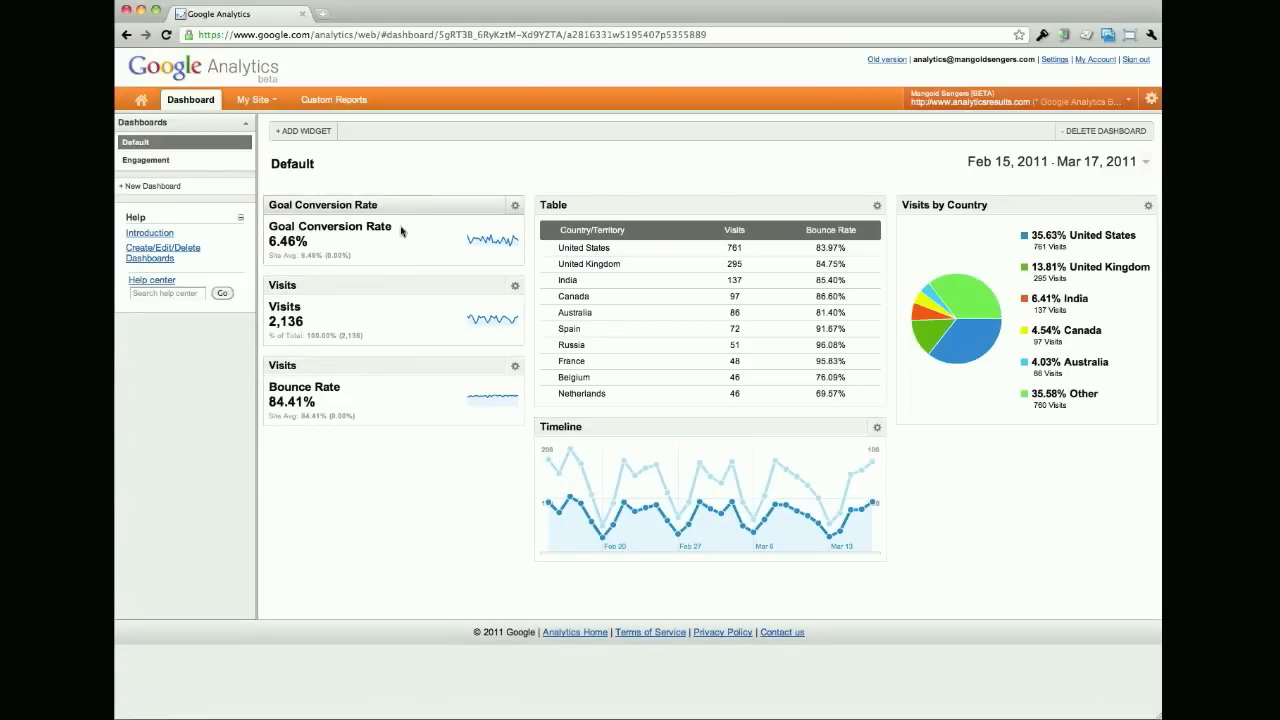
drag(398, 206, 399, 419)
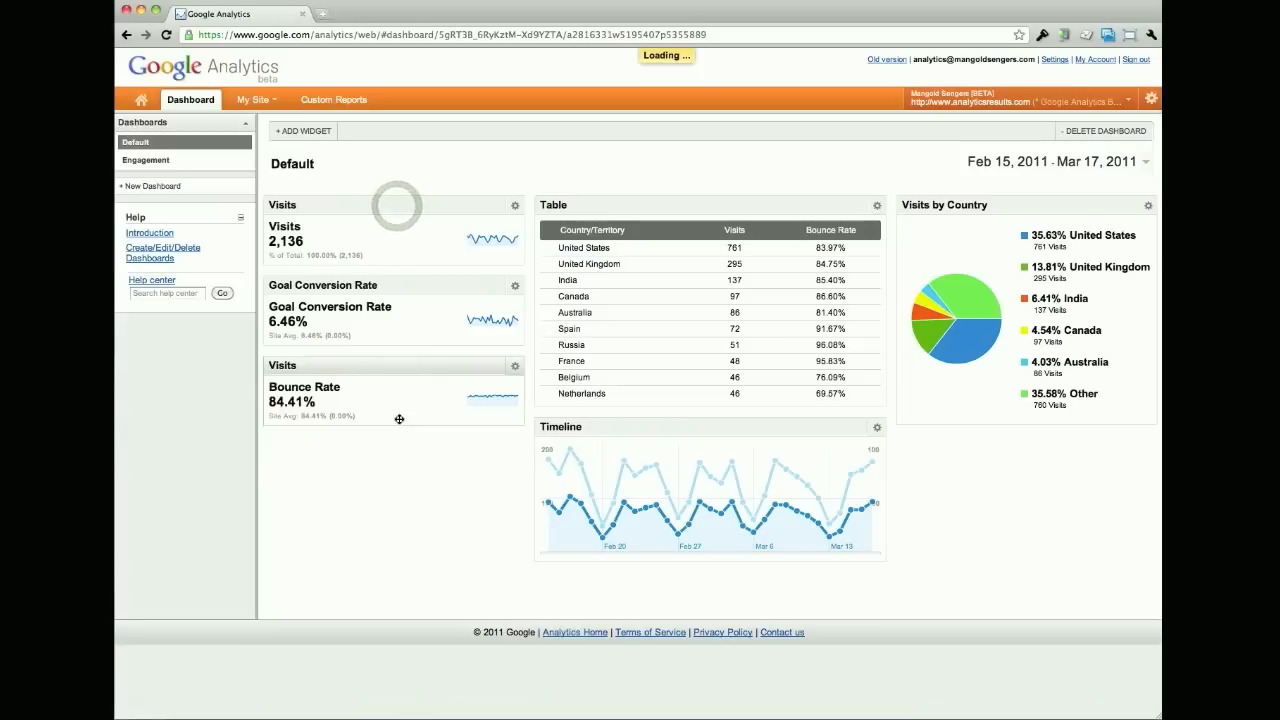
drag(391, 286, 389, 453)
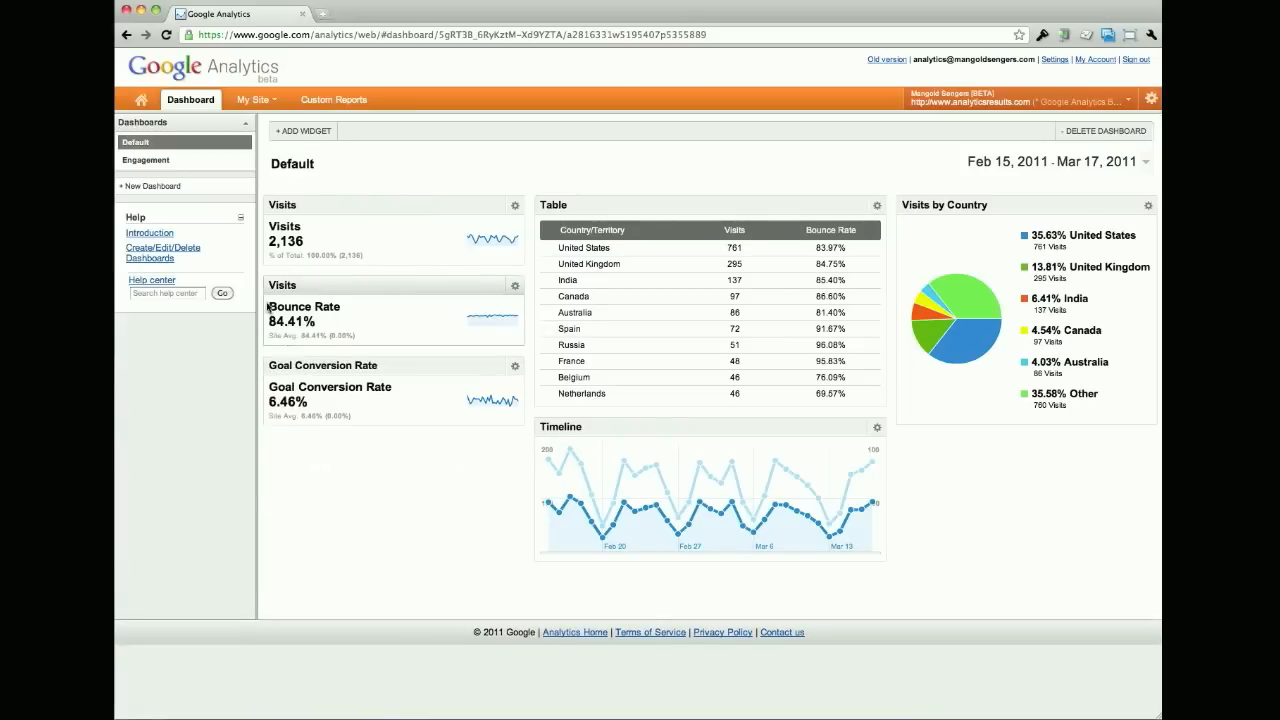
Open the Engagement dashboard and move the Bounce Rate widget below the Avg. Time on Site widget
click(155, 162)
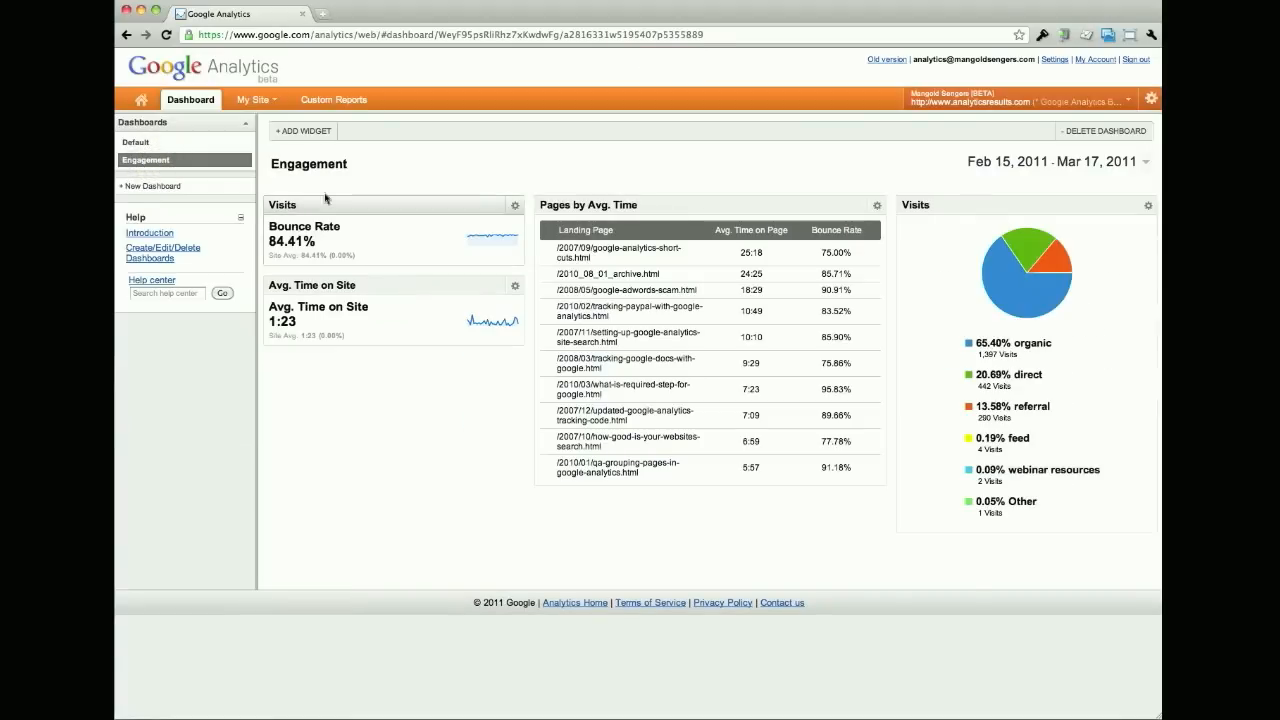
drag(363, 207, 363, 373)
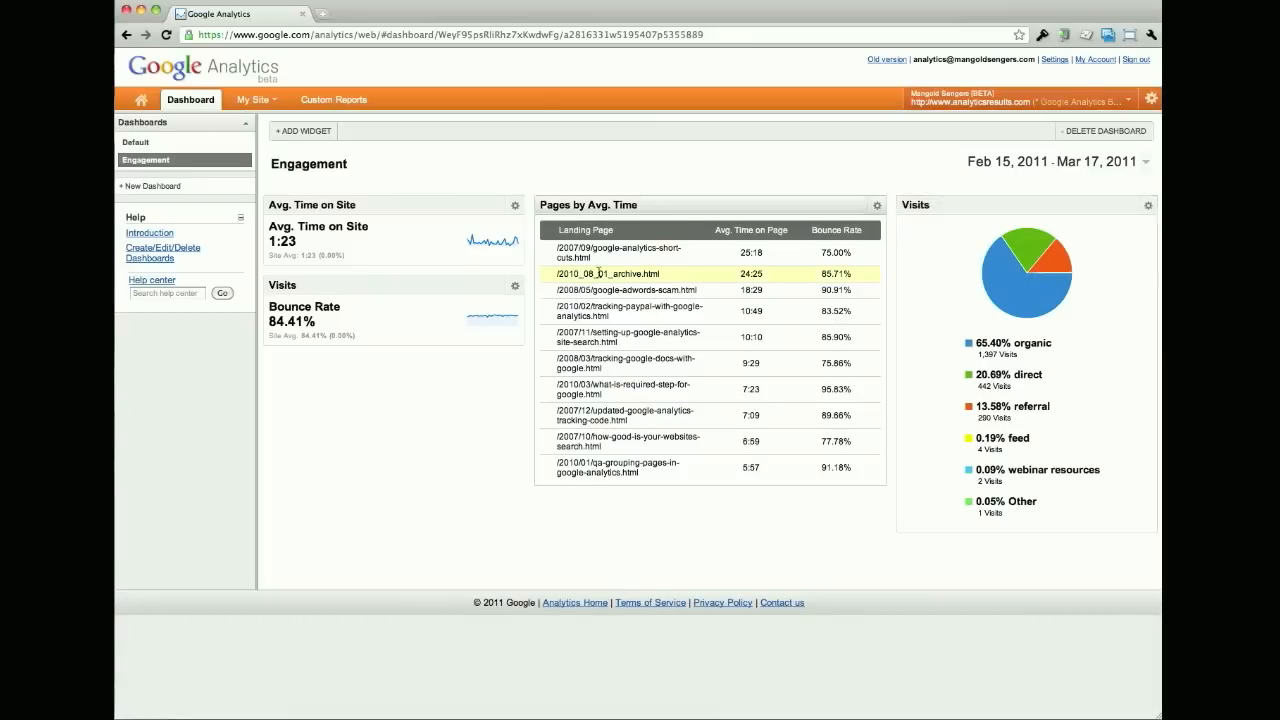
Try to create a new dashboard captioned Ecommerce
click(152, 186)
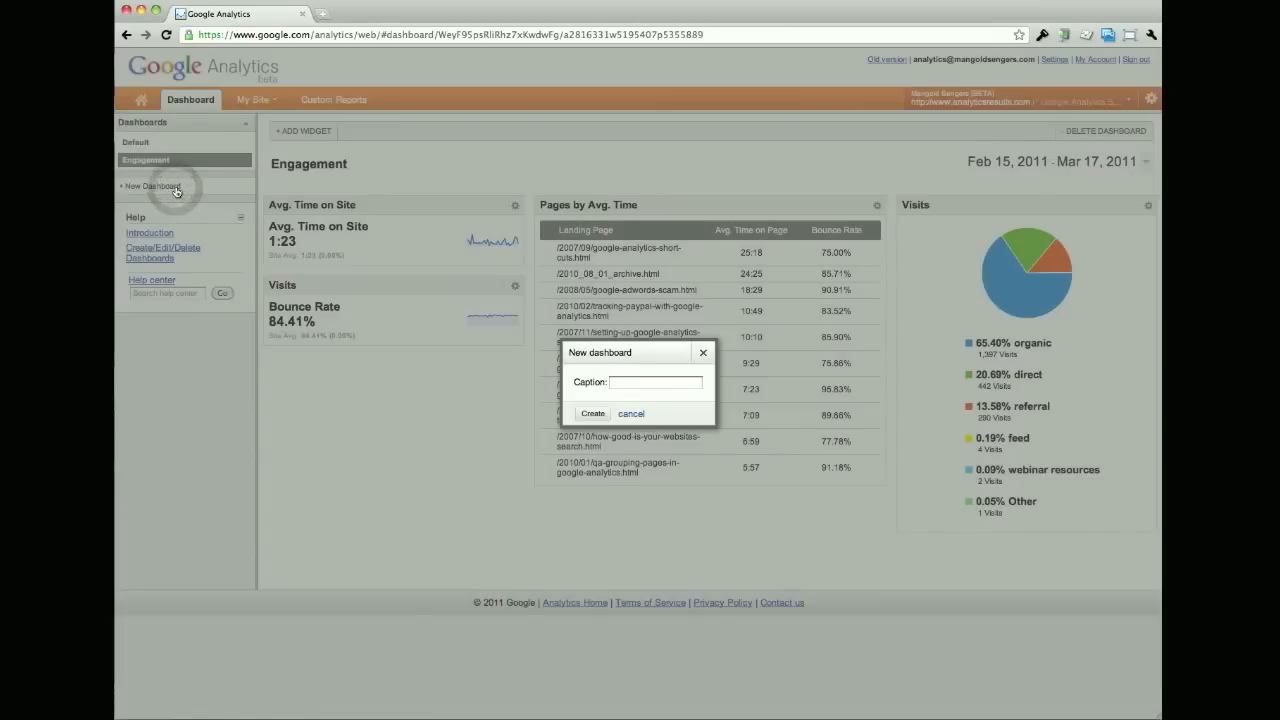
text(Ecommerce)
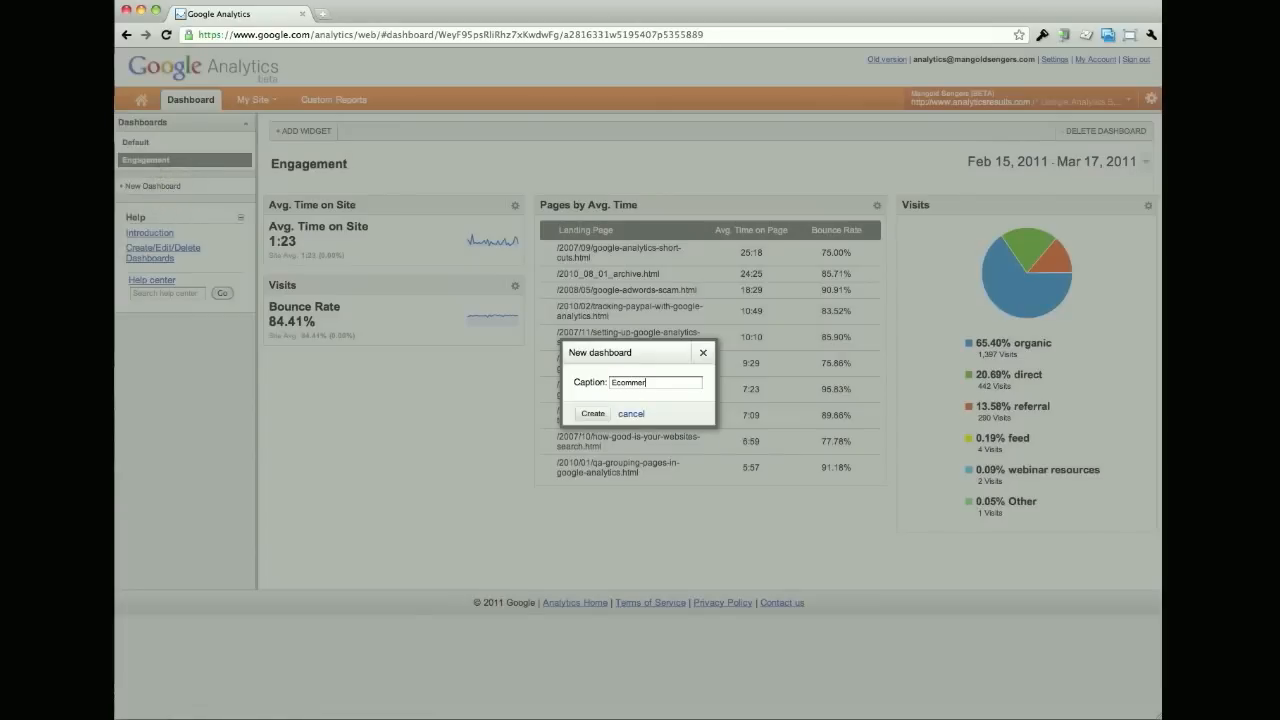
click(594, 416)
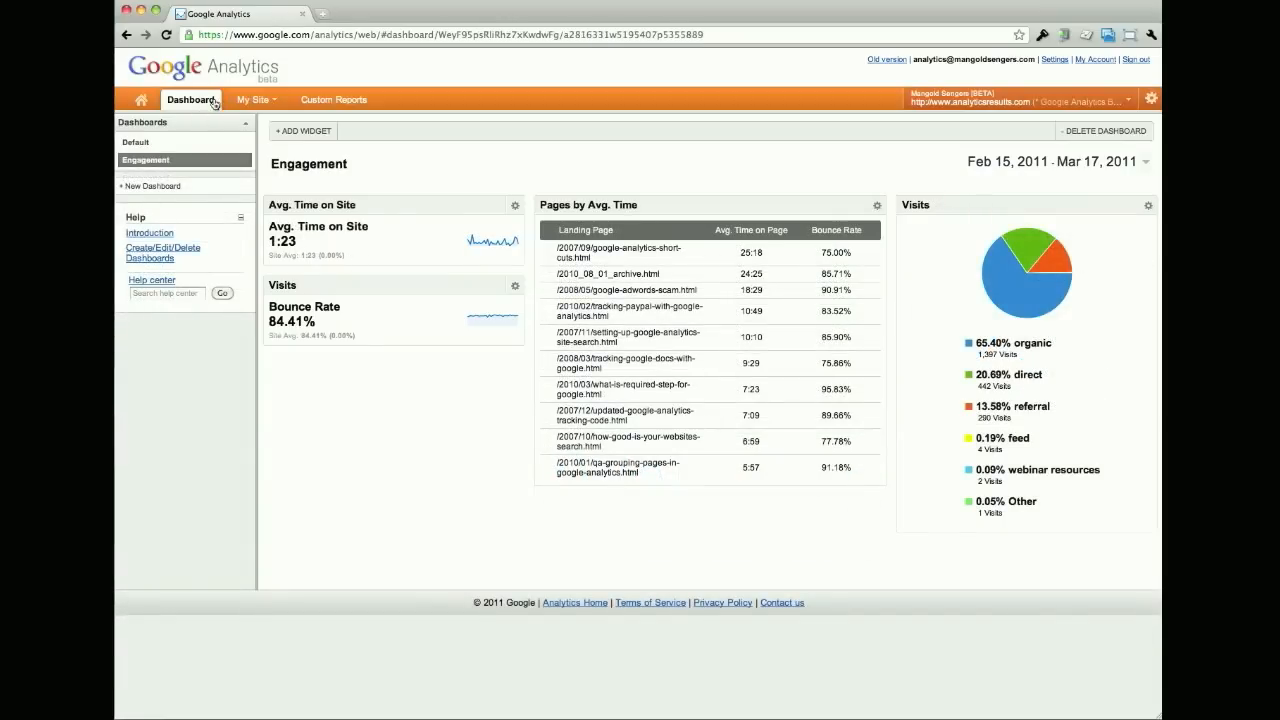
Open the Visitors Overview in the site reports, and rearrange the report navigation by collapsing Site Search and expanding Traffic Sources
mouse_move(242, 102)
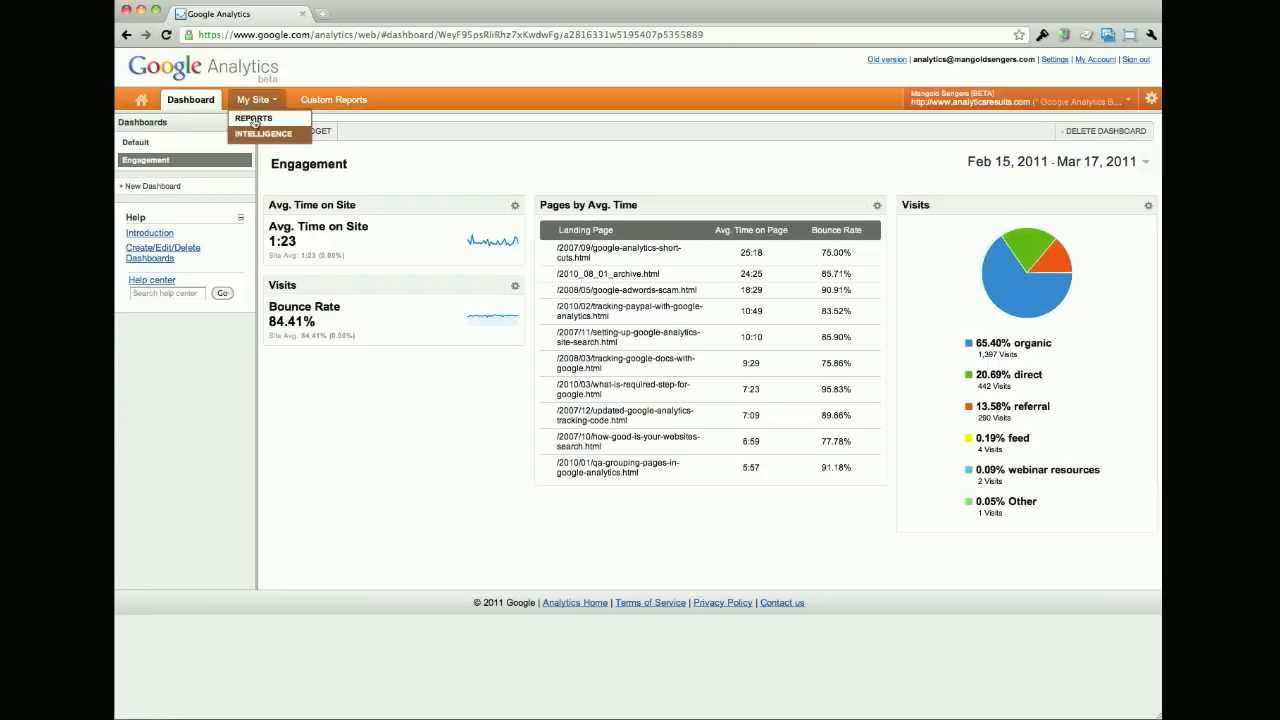
click(255, 119)
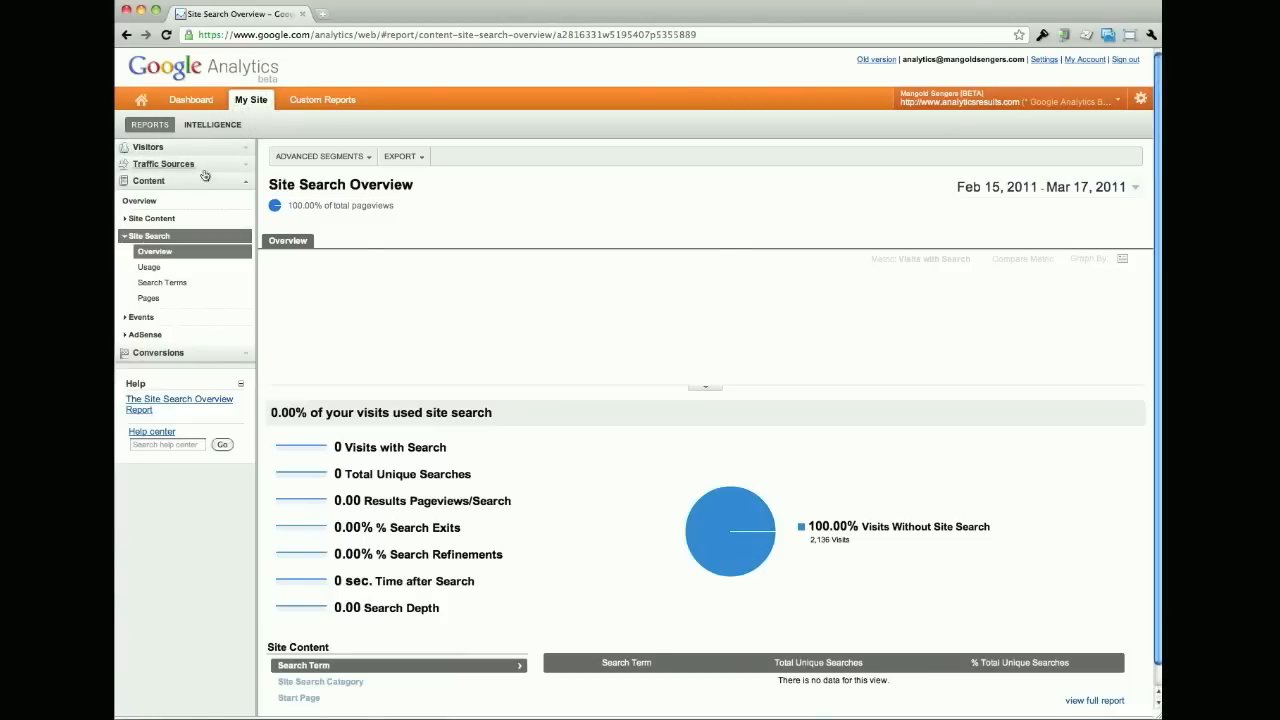
click(174, 150)
click(148, 166)
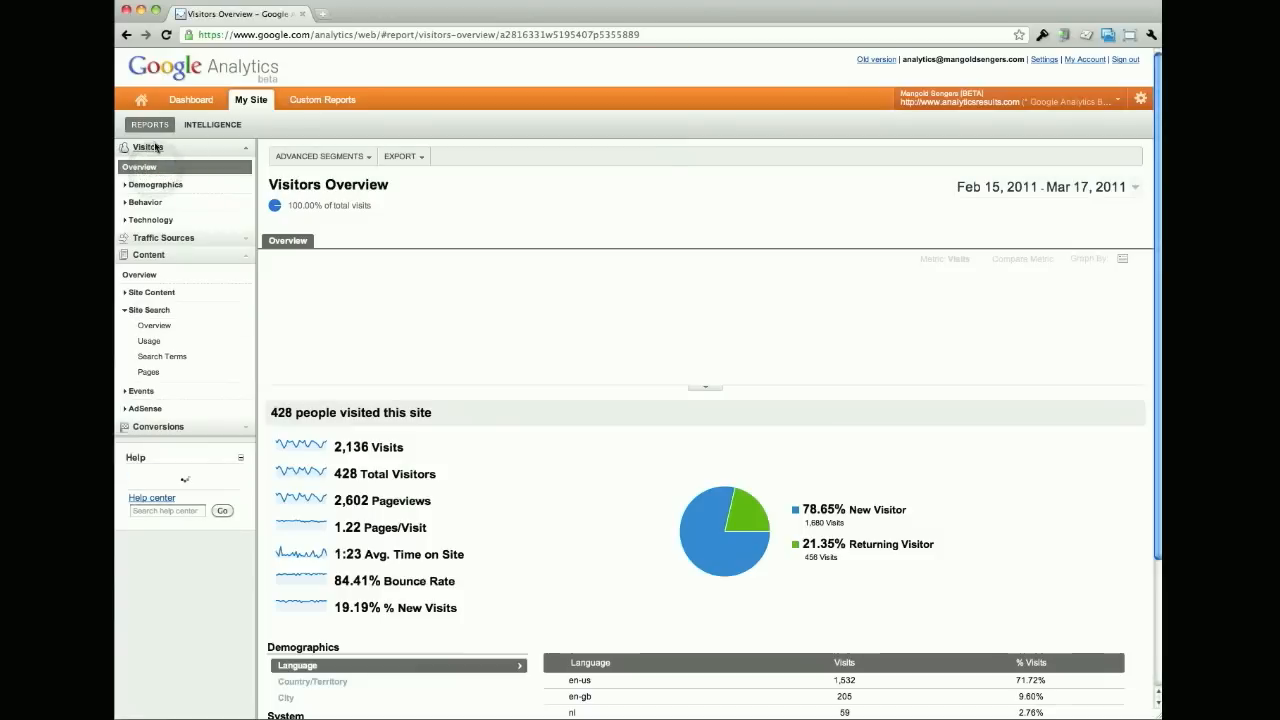
click(125, 310)
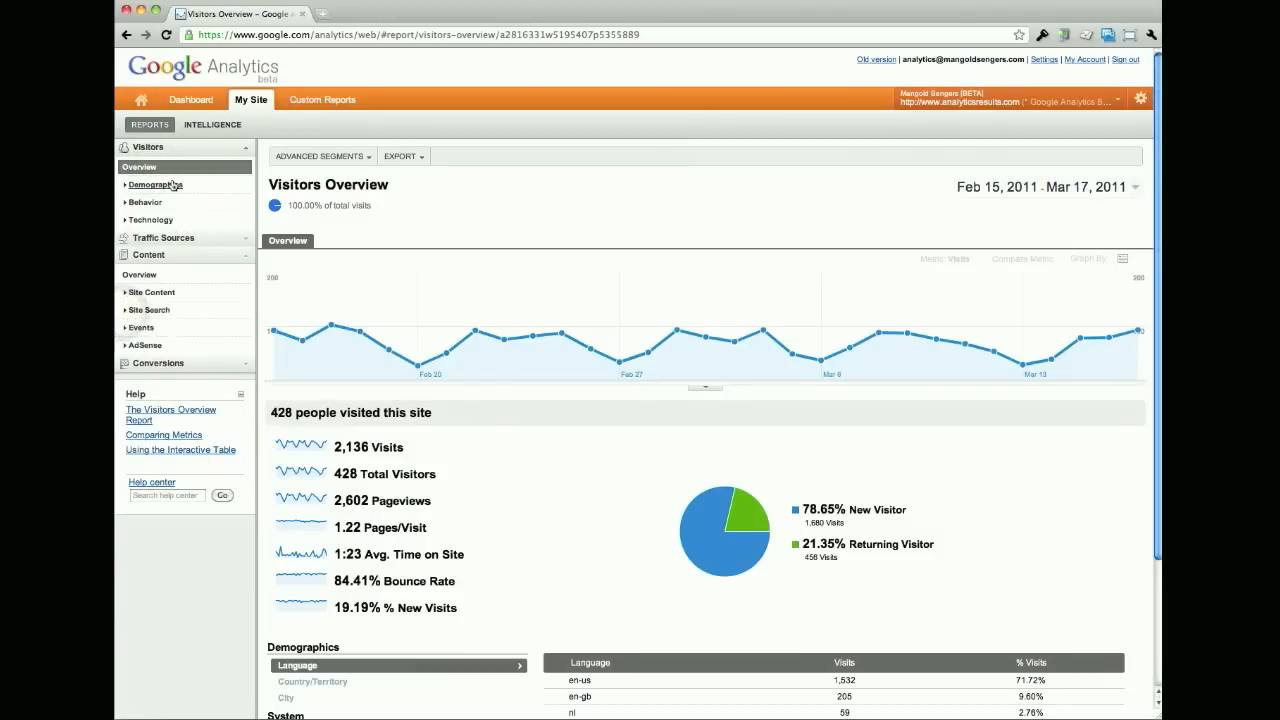
click(150, 239)
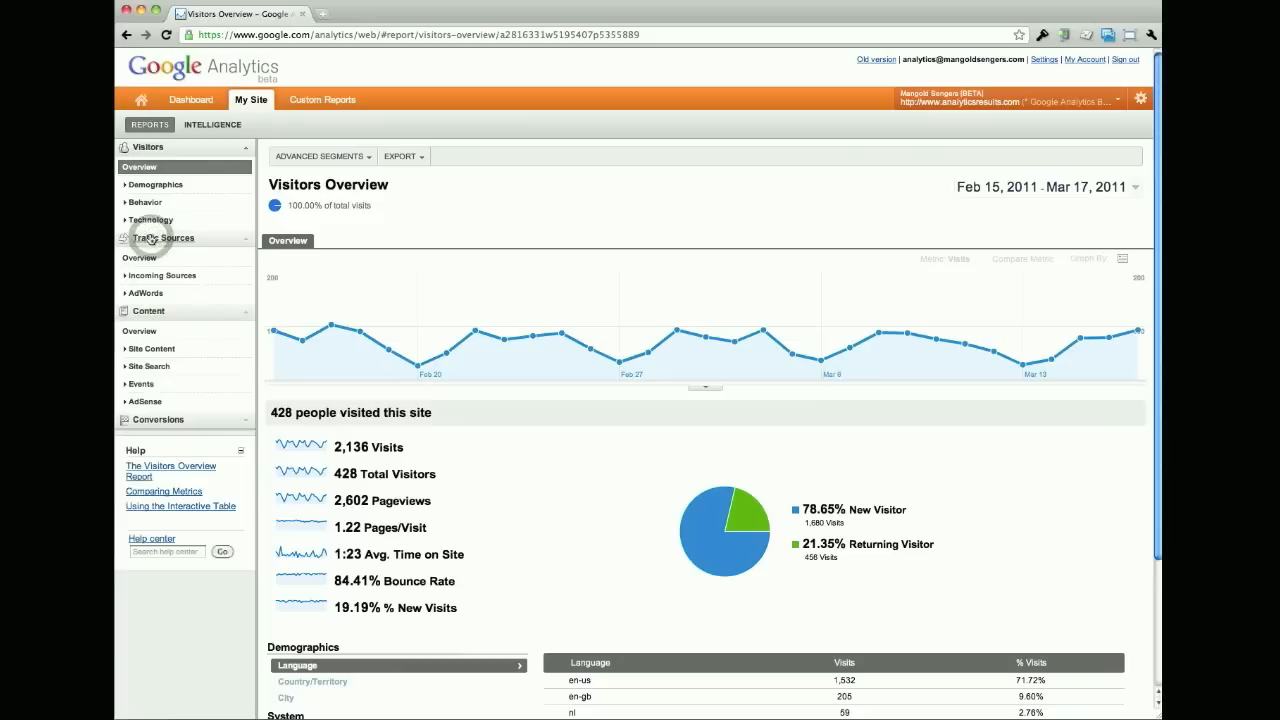
Open the Demographics Location report and view its map by Avg. Time on Site, followed by Pages/Visit
click(150, 185)
click(151, 200)
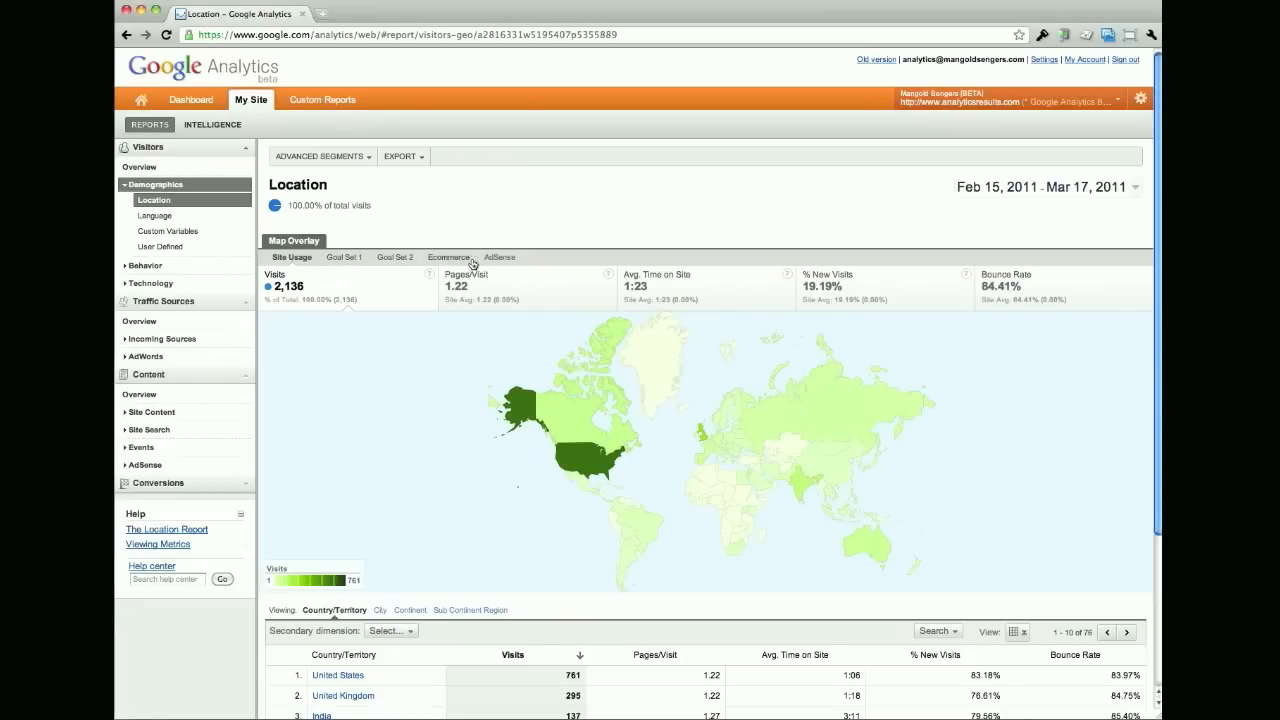
click(621, 290)
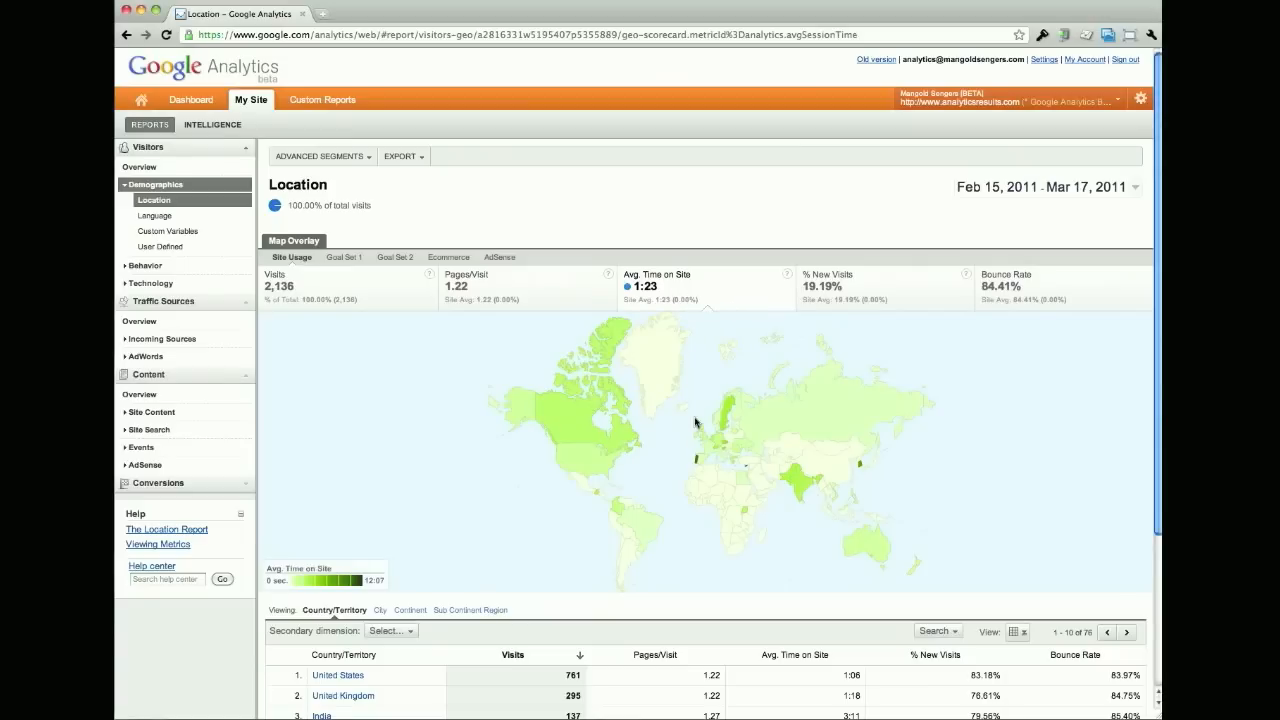
click(520, 299)
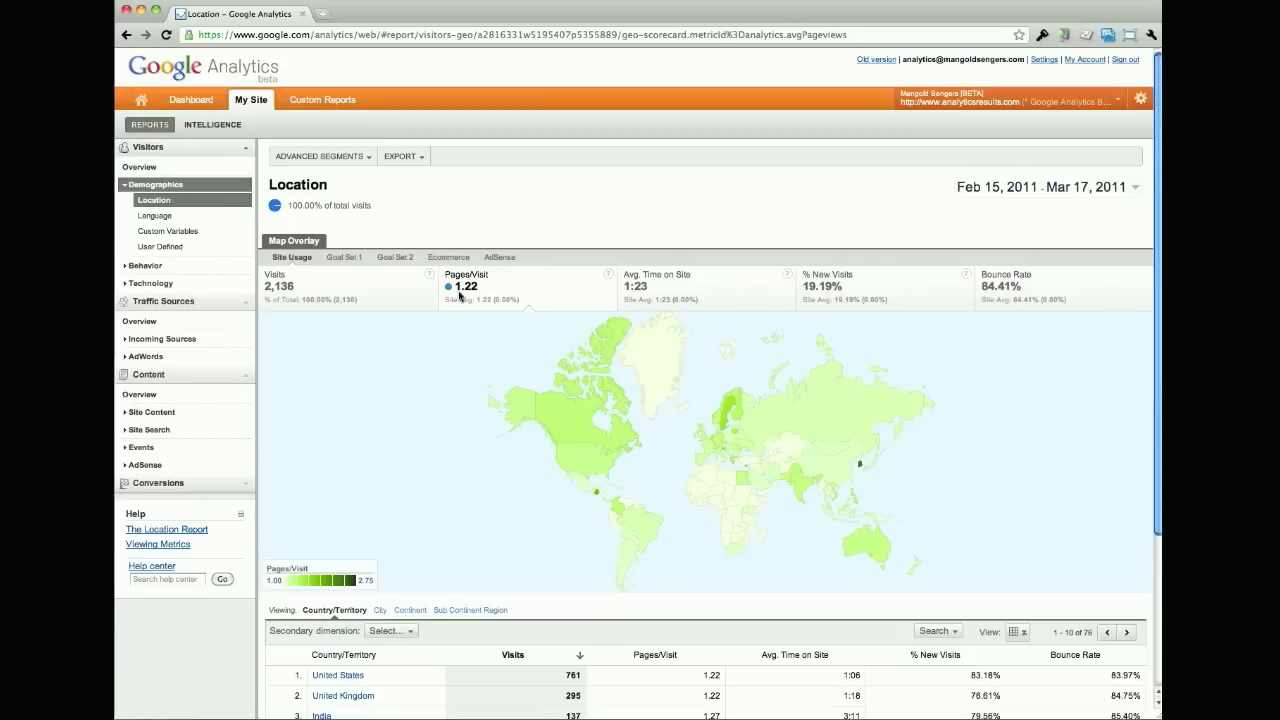
Open the Organic Search Traffic report among the incoming search sources under Traffic Sources
click(193, 340)
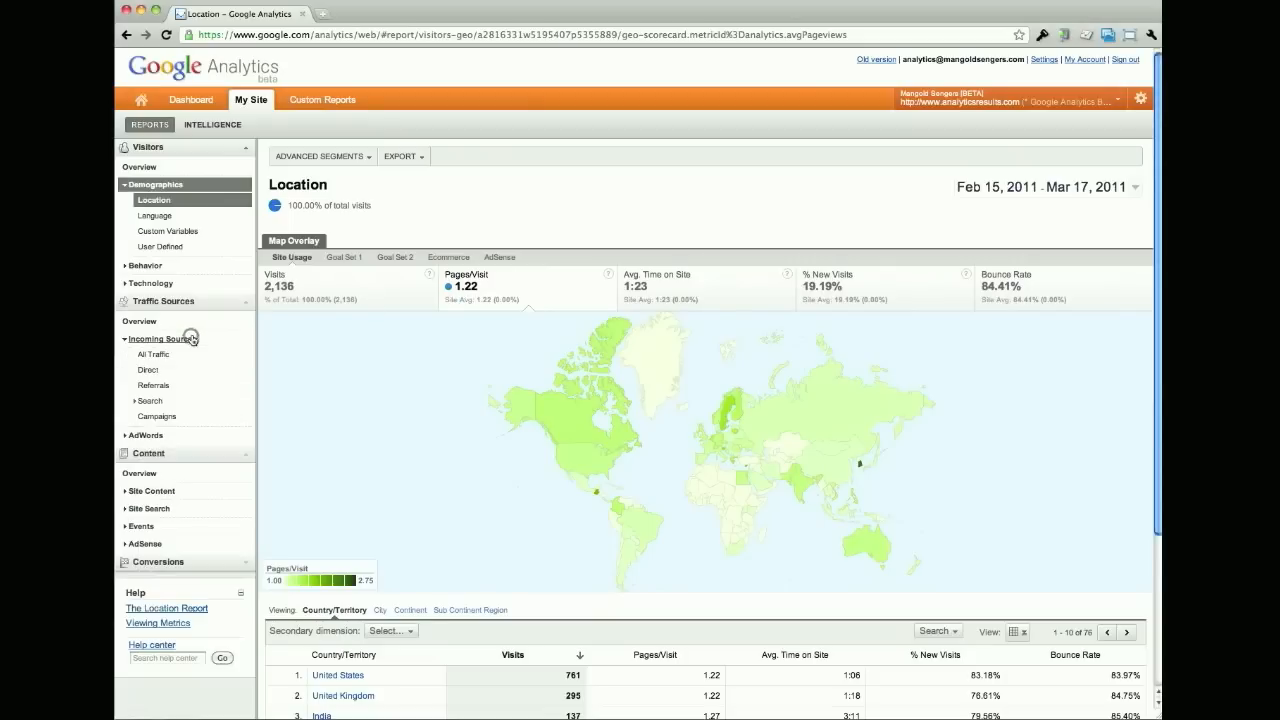
click(148, 402)
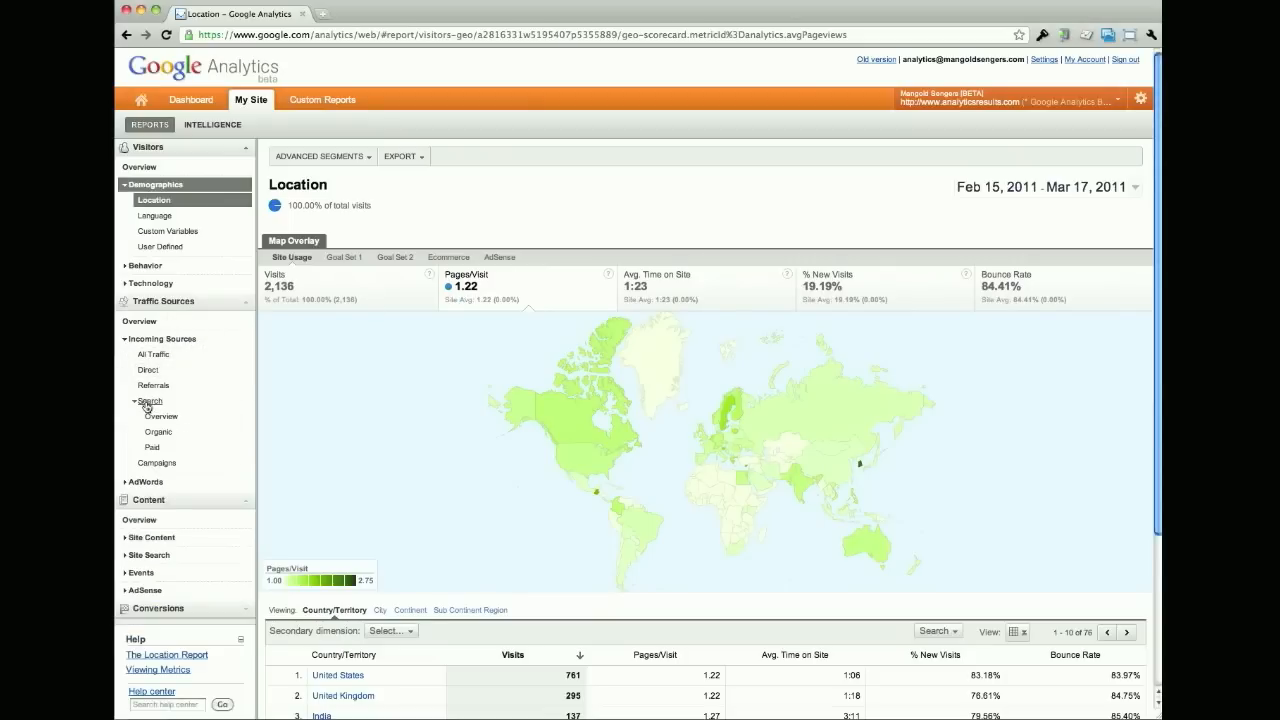
click(157, 432)
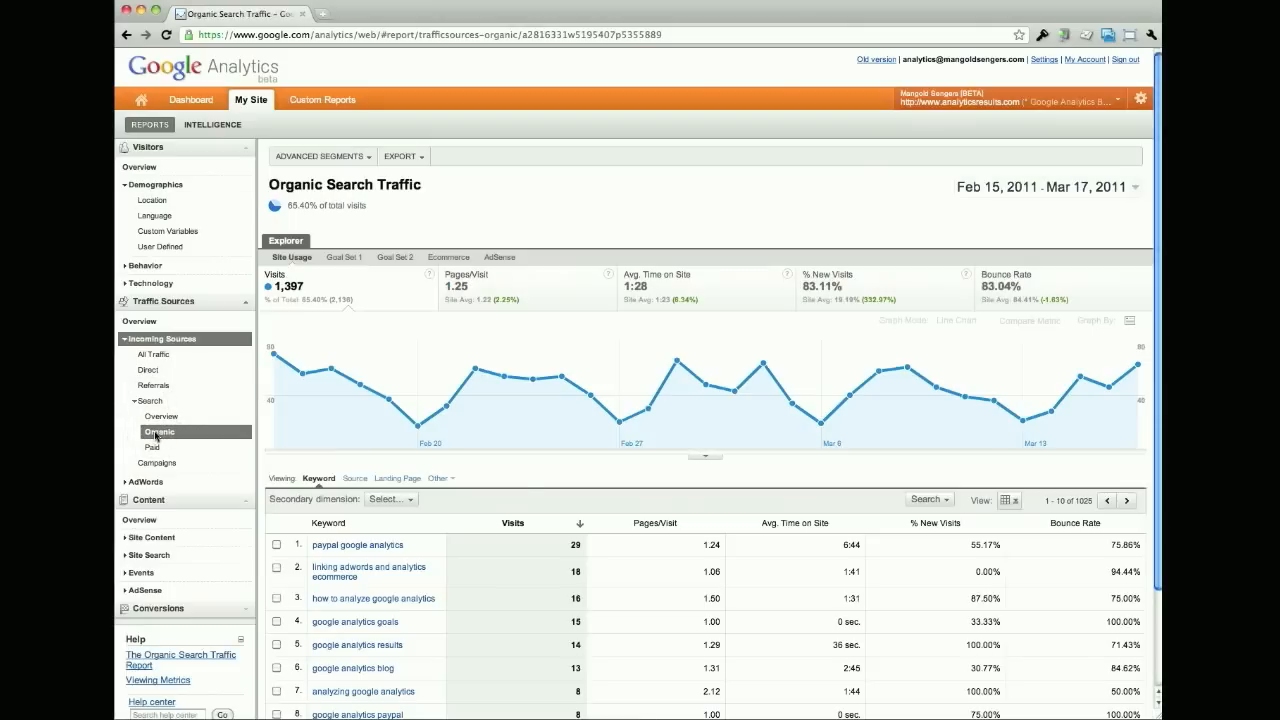
Display the organic search keywords as a term cloud
scroll(535, 197, down, 2)
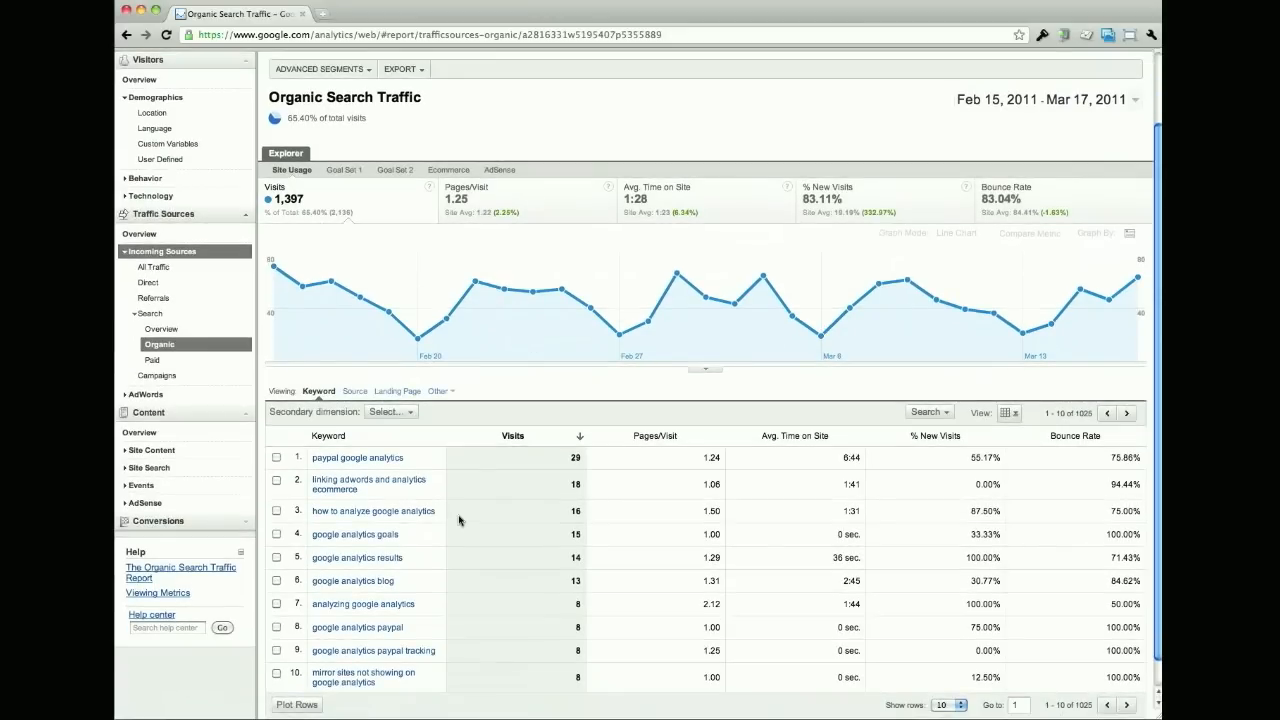
click(1005, 413)
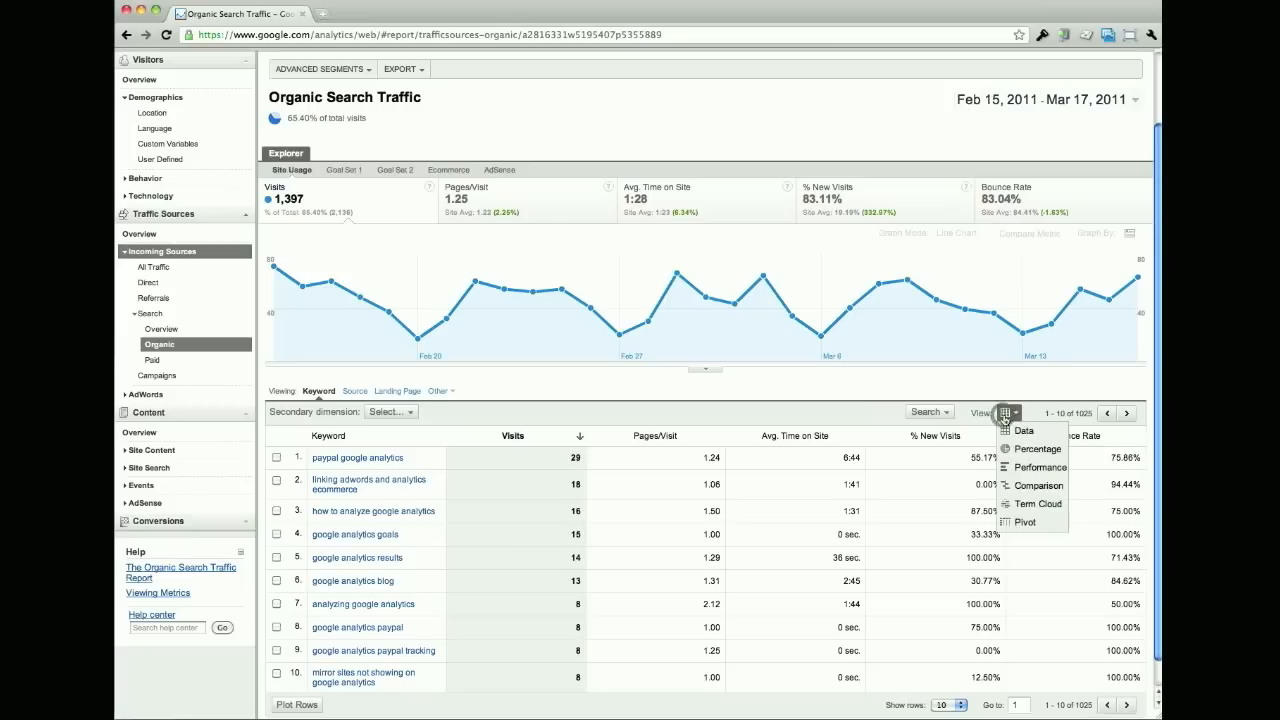
click(1033, 505)
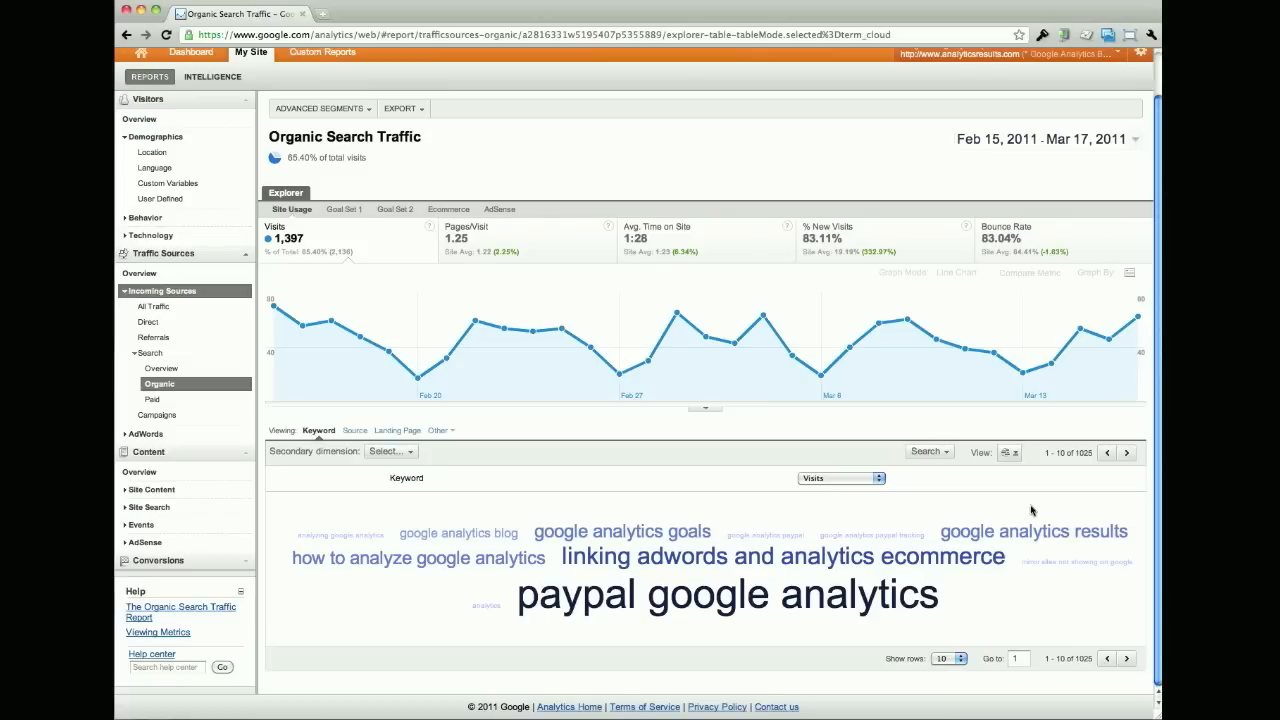
Start creating a new custom report and keep its report tab type as Explorer
scroll(1032, 510, up, 1)
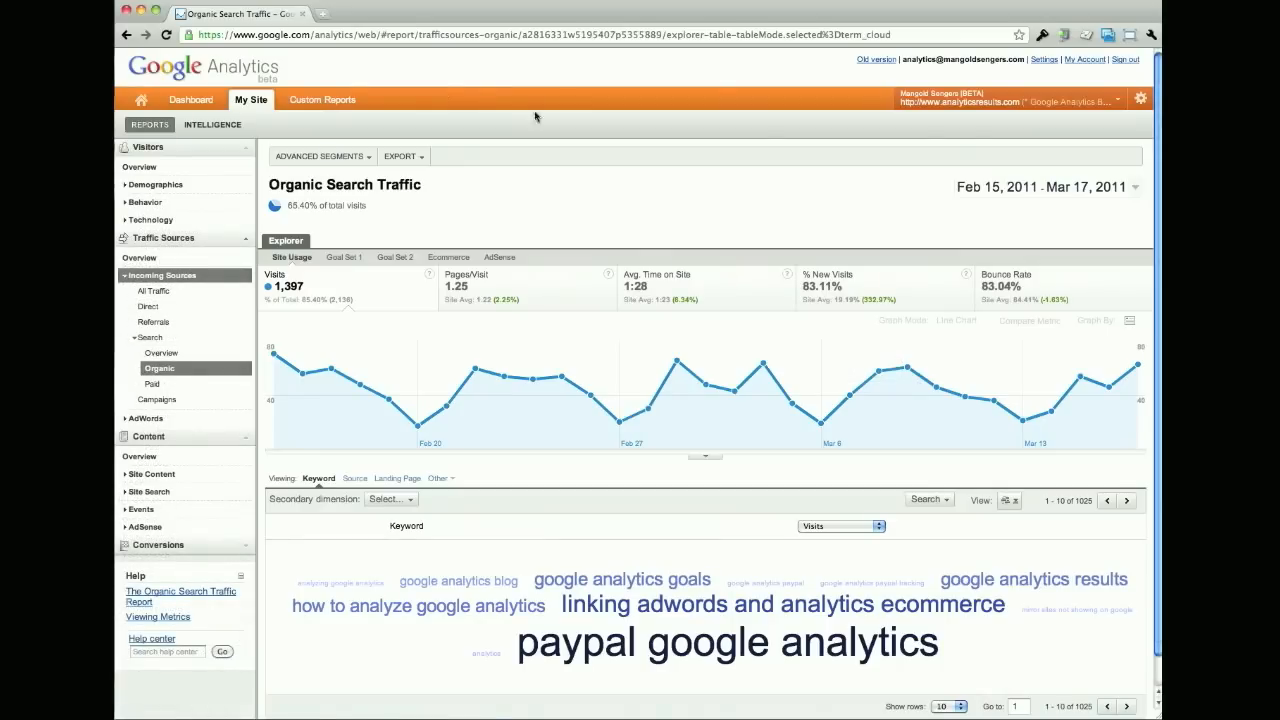
click(325, 102)
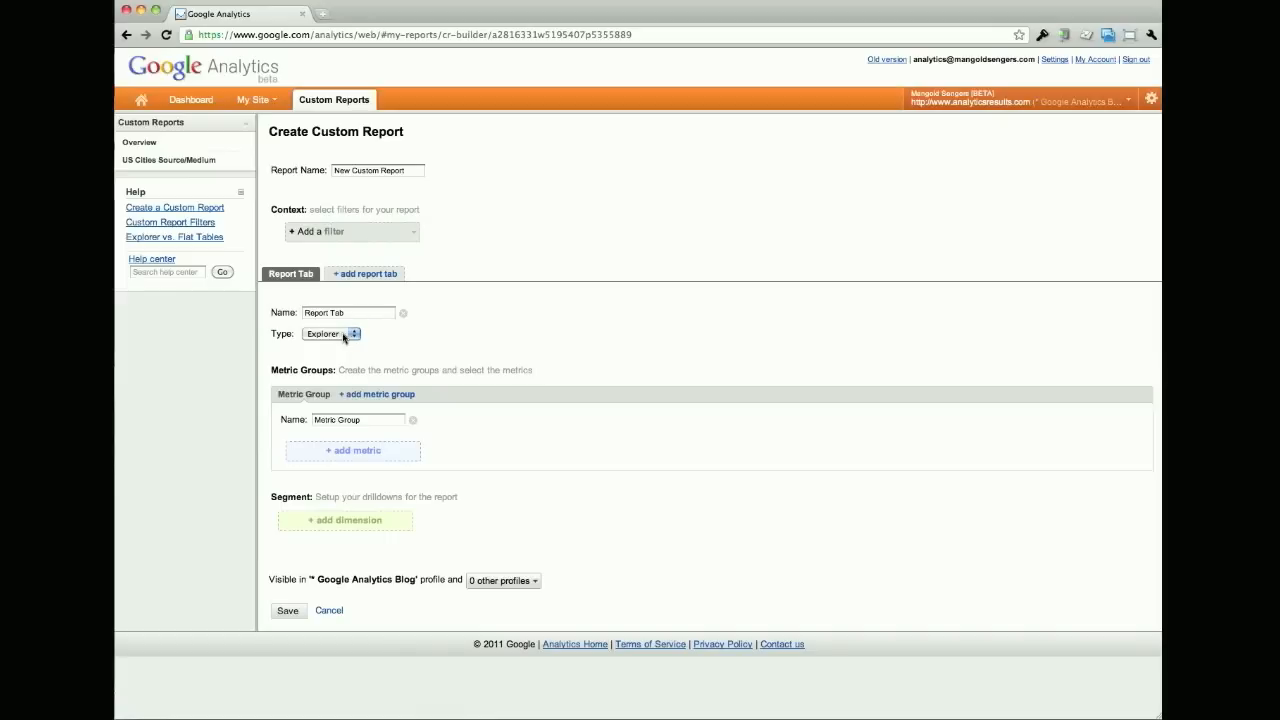
click(348, 336)
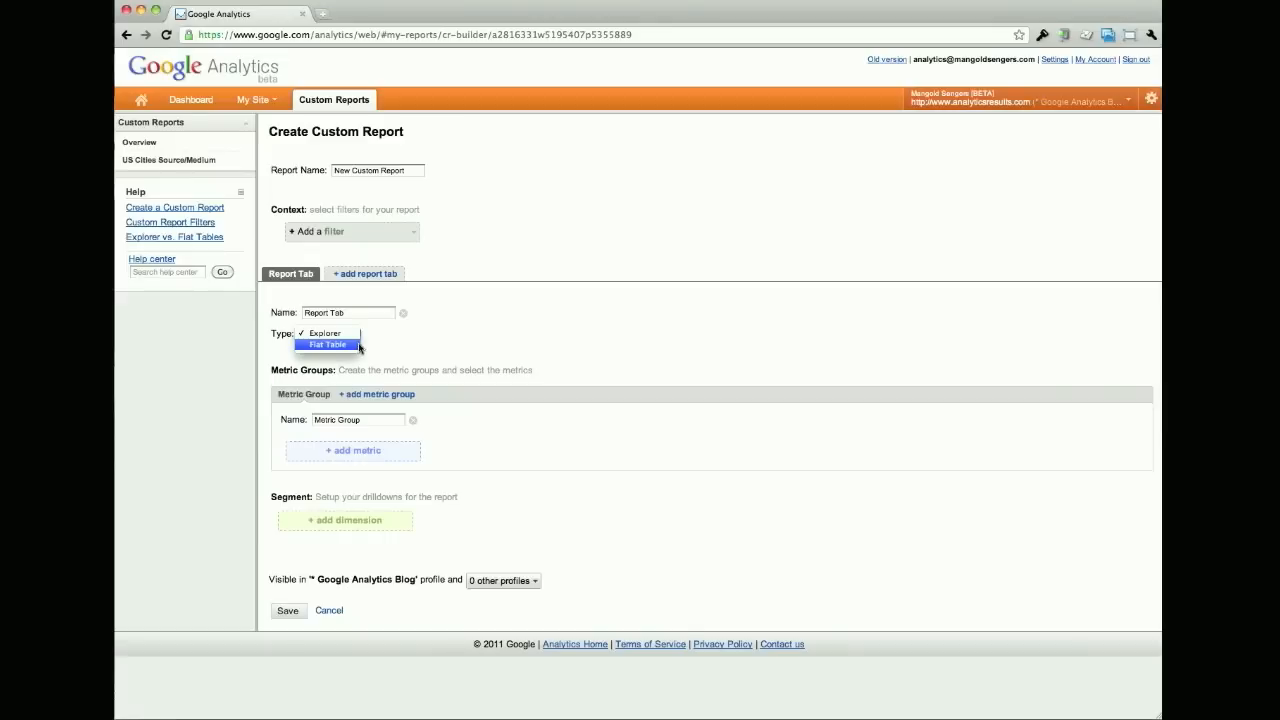
click(366, 338)
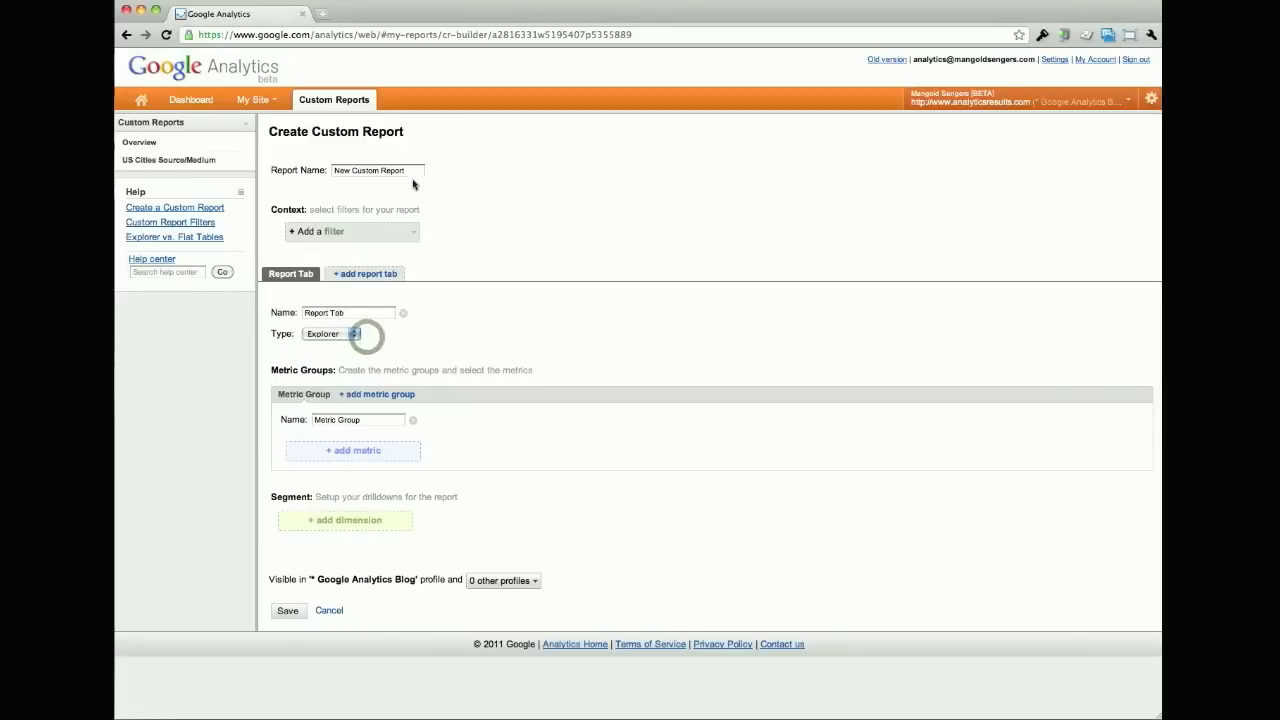
Name the custom report "Conversions by Source/Medium"
drag(412, 170, 331, 172)
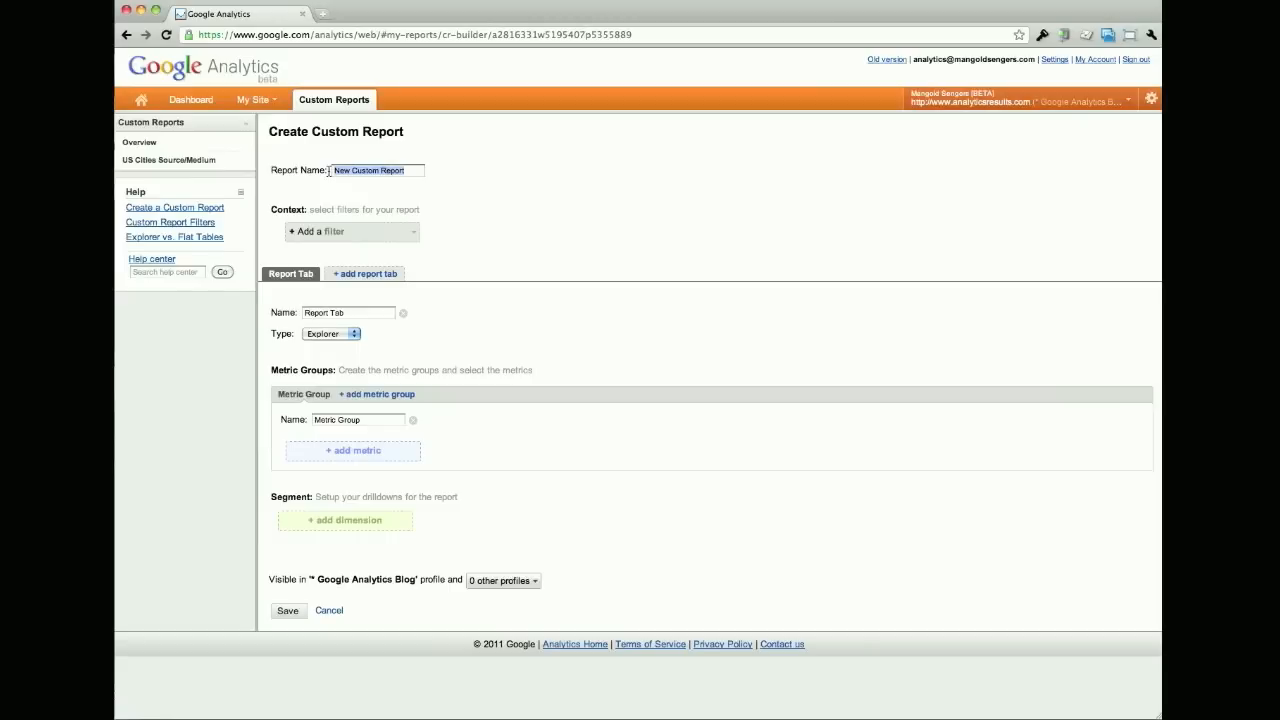
text(Conversions by Source)
text(/Medium)
click(522, 445)
Add Source/Medium as the first drilldown dimension in the custom report's segment
click(365, 522)
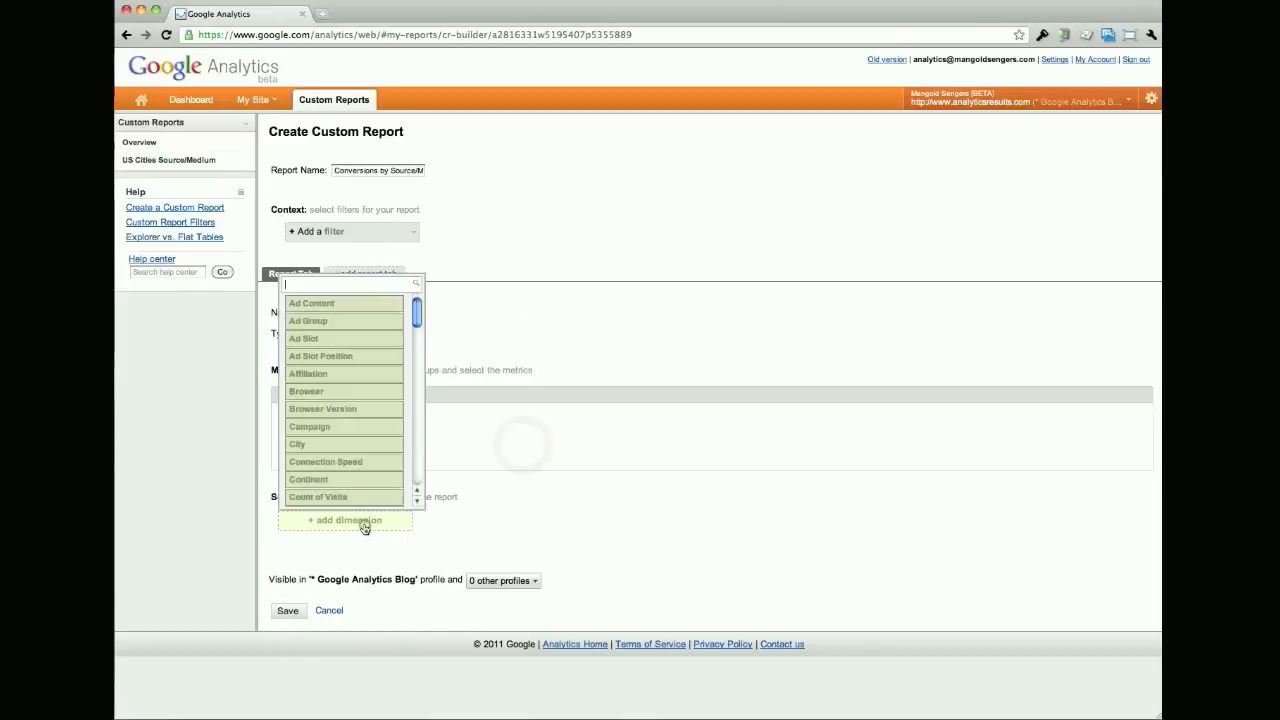
text(Sour)
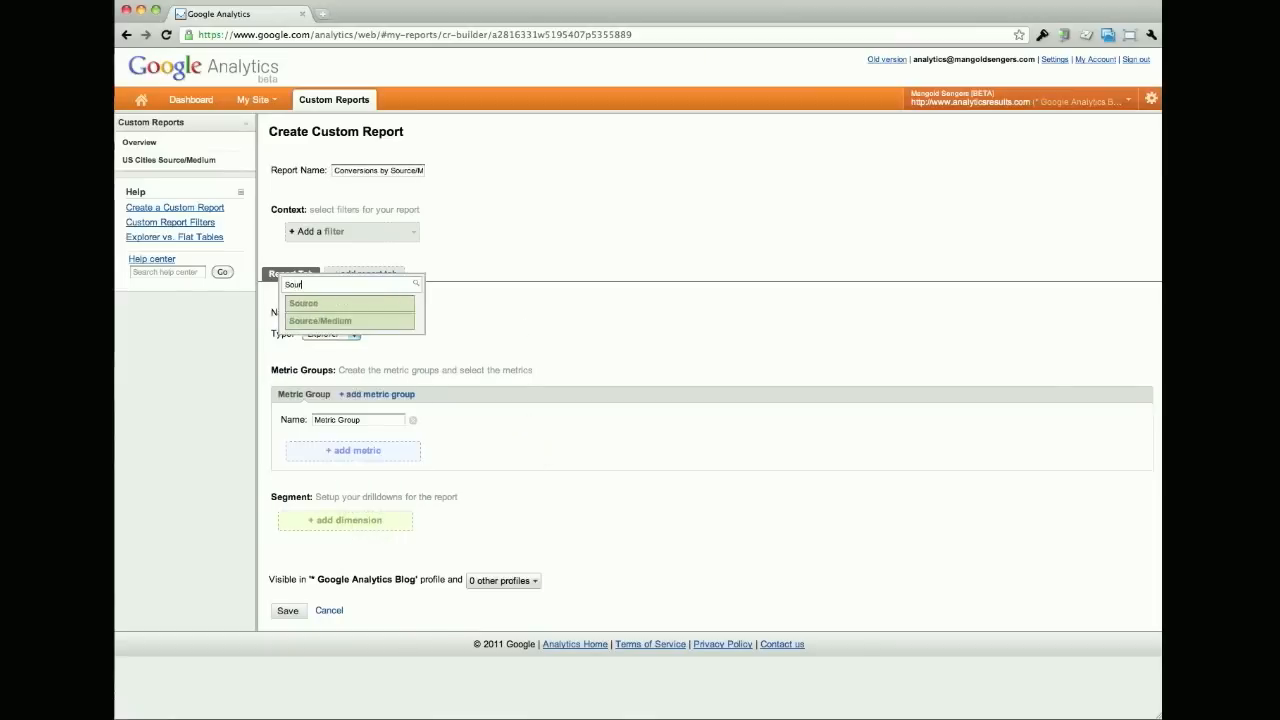
click(341, 320)
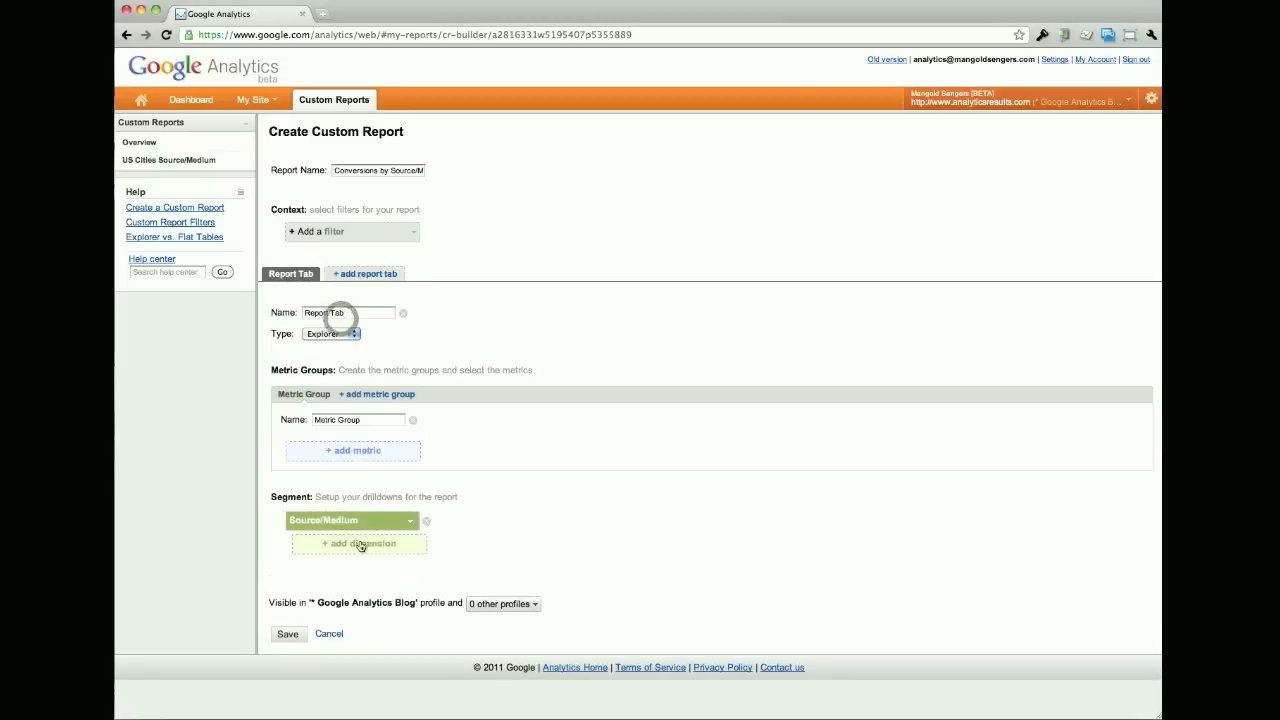
Add Campaign as the second drilldown dimension beneath Source/Medium in the custom report's segment
click(372, 545)
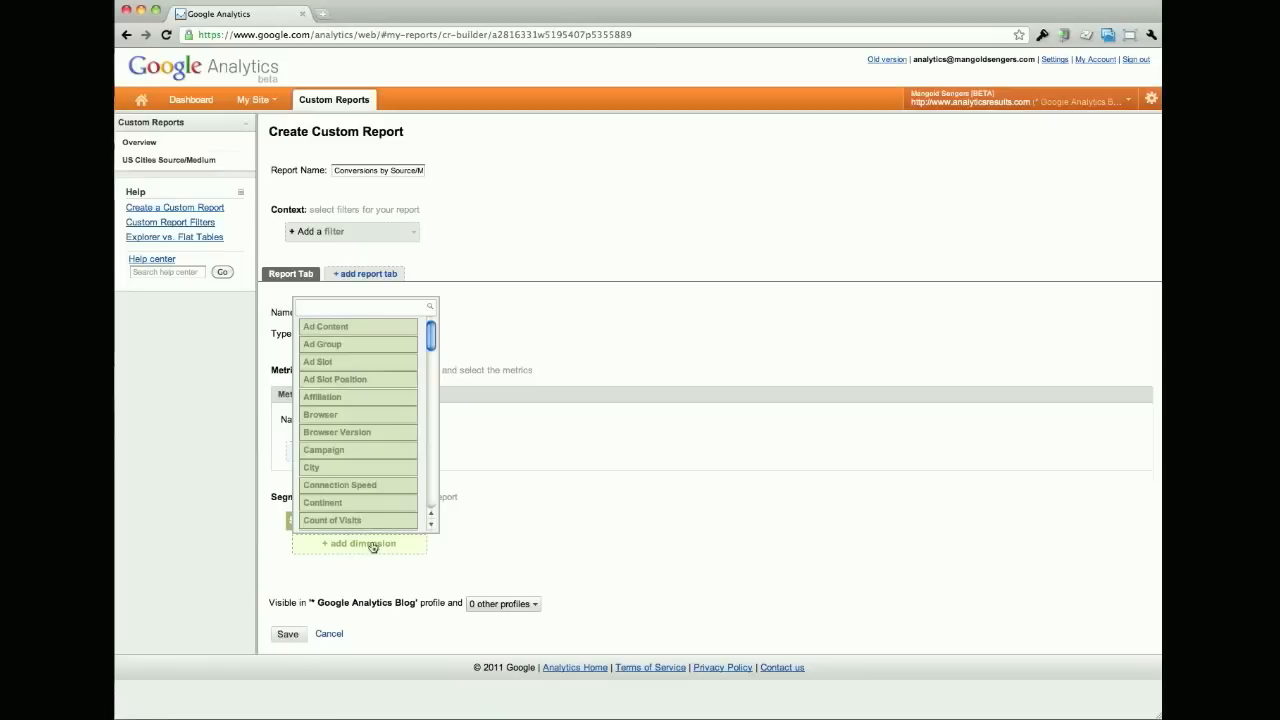
text(Con)
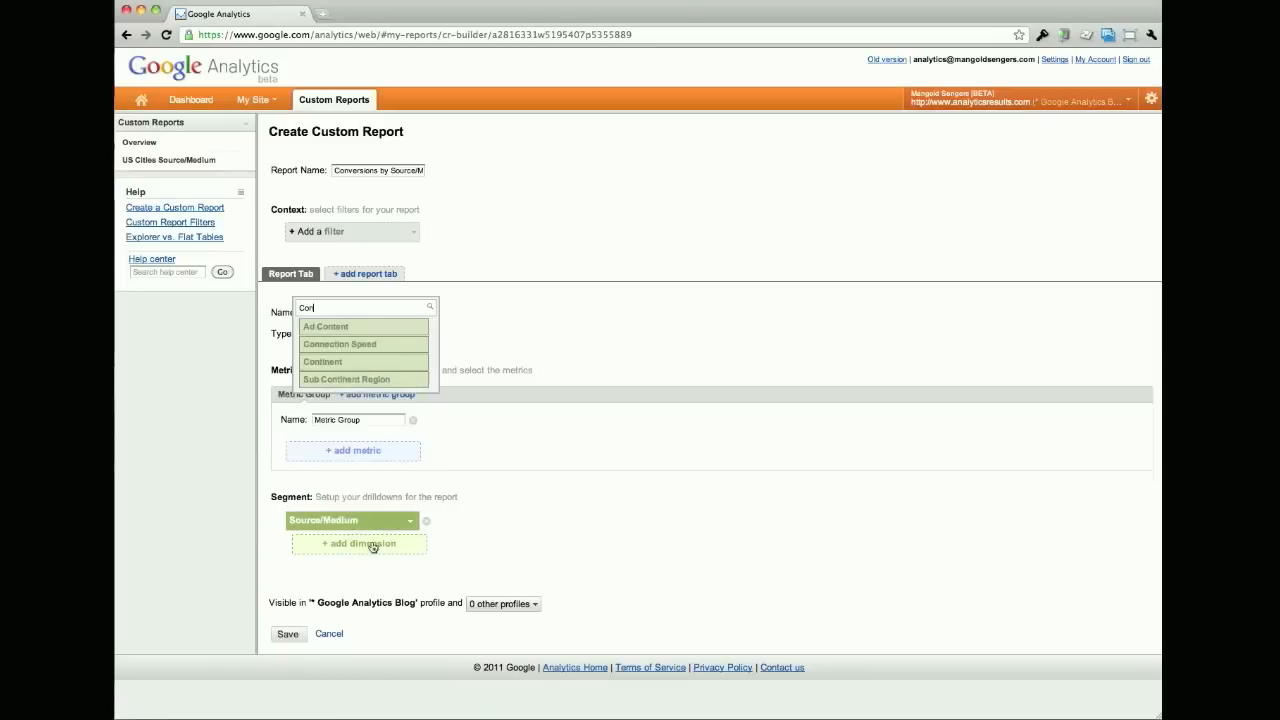
key(BackSpace)
key(BackSpace)
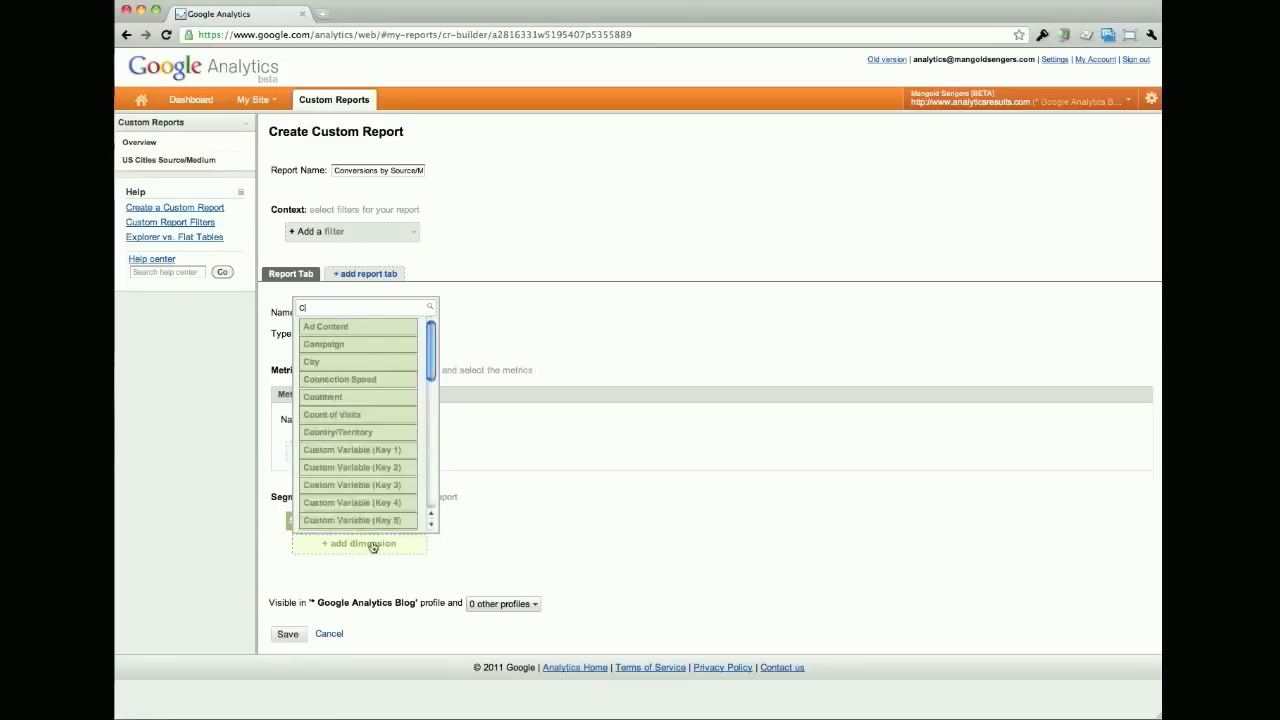
text(am)
click(346, 326)
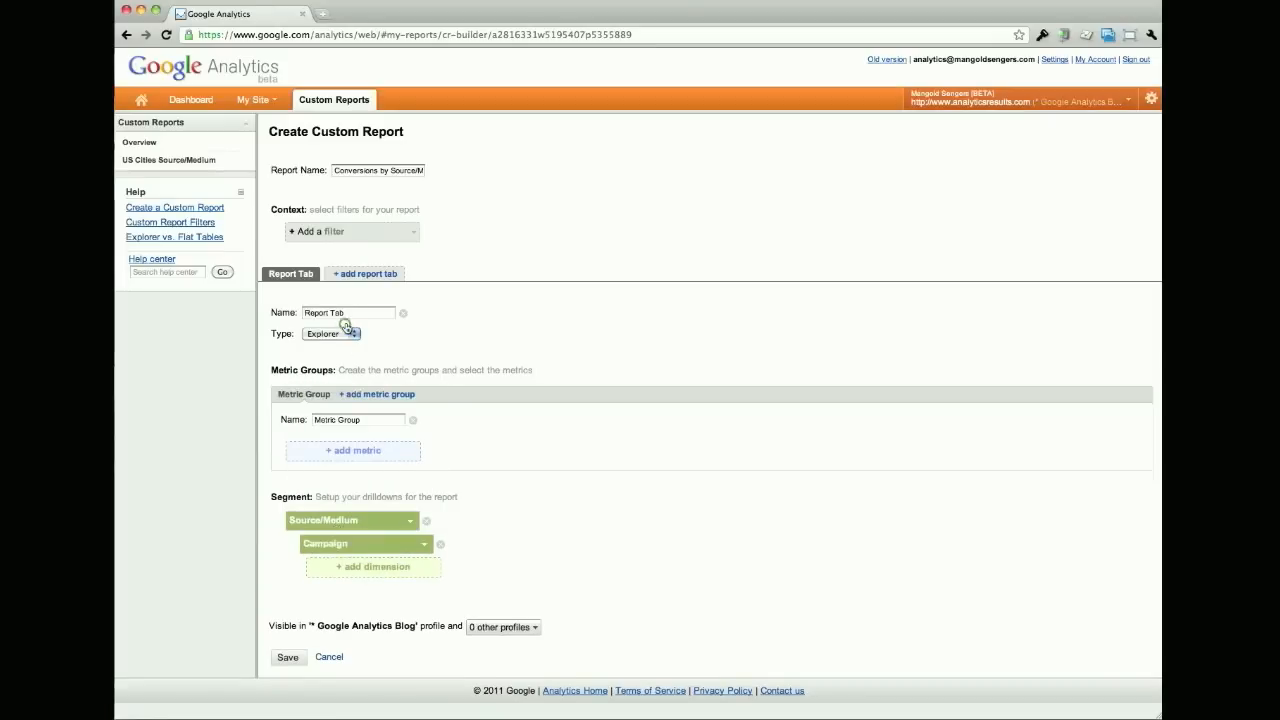
Add the metrics Total Goal Completions and Goal Conversion Rate to the metric group and save the custom report
click(372, 455)
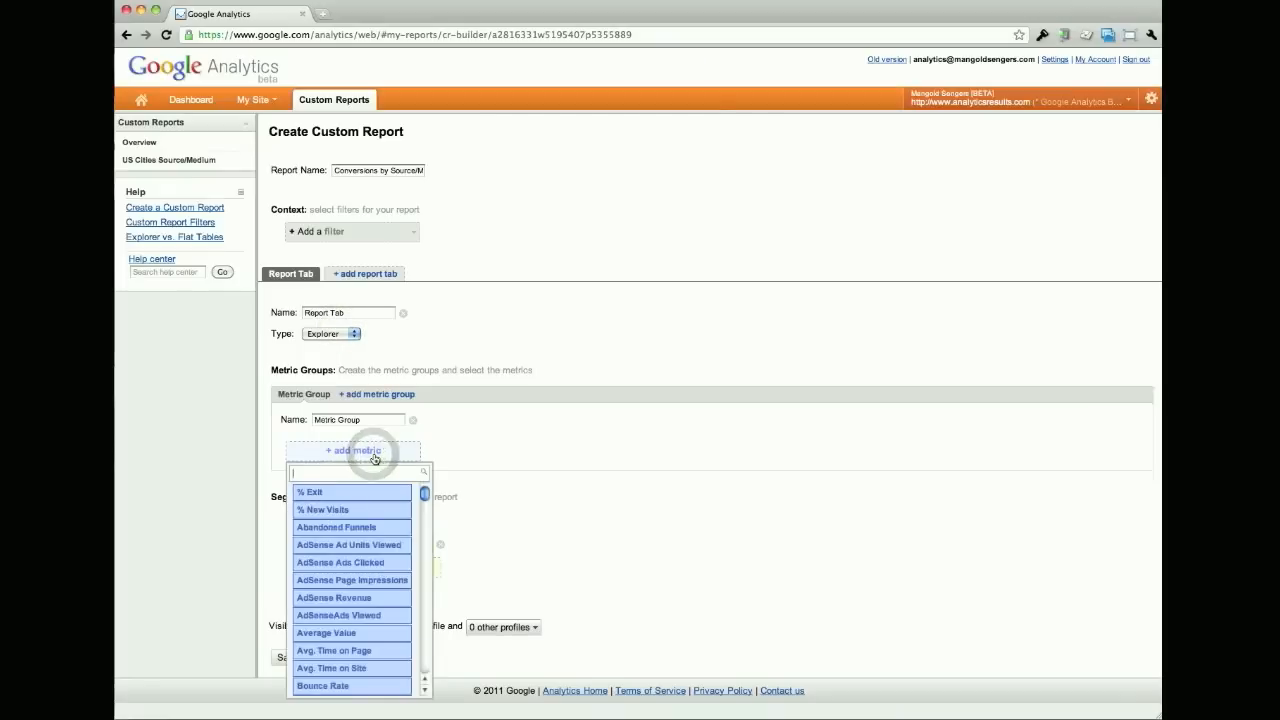
text(to)
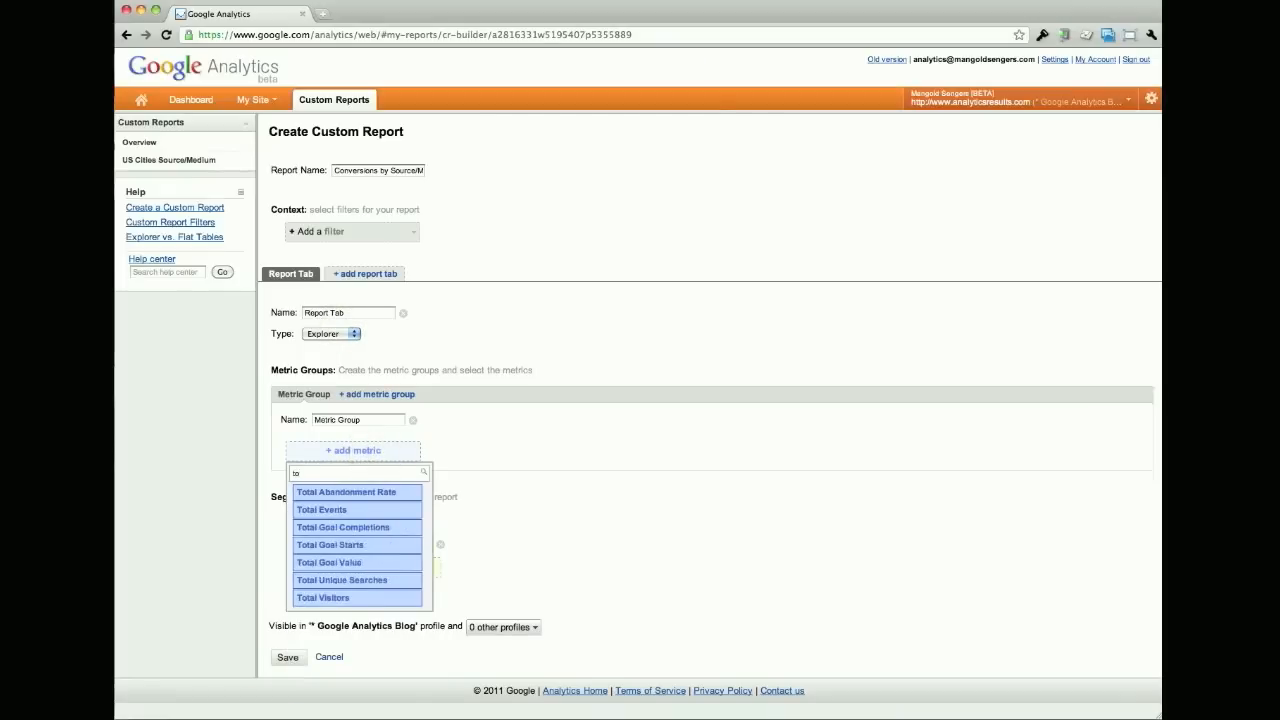
click(362, 530)
click(490, 457)
text(conver)
scroll(507, 620, down, 10)
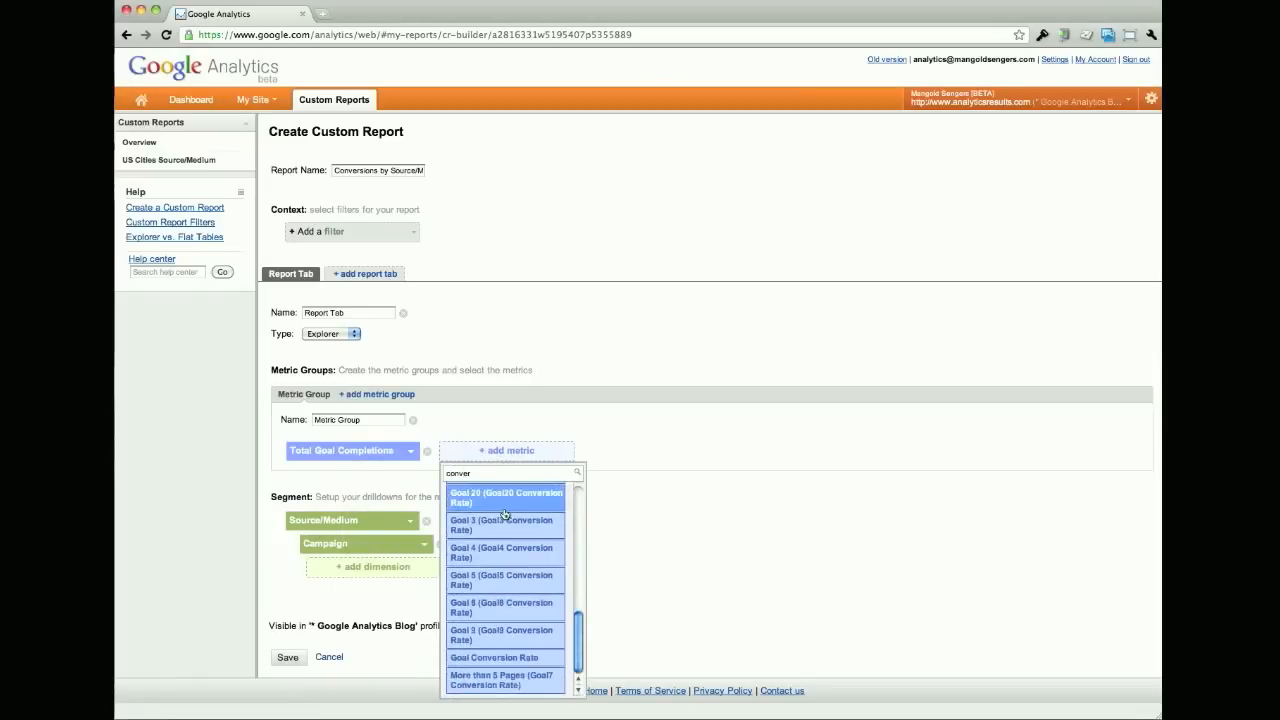
click(509, 659)
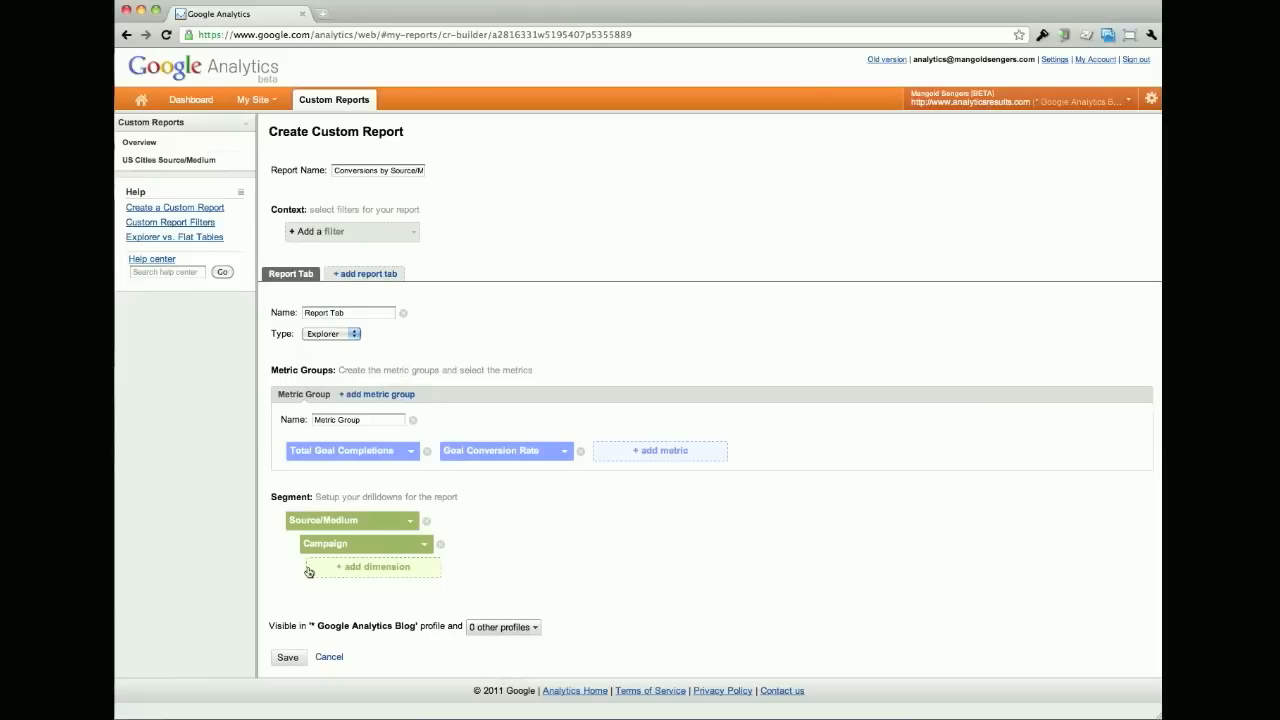
click(287, 658)
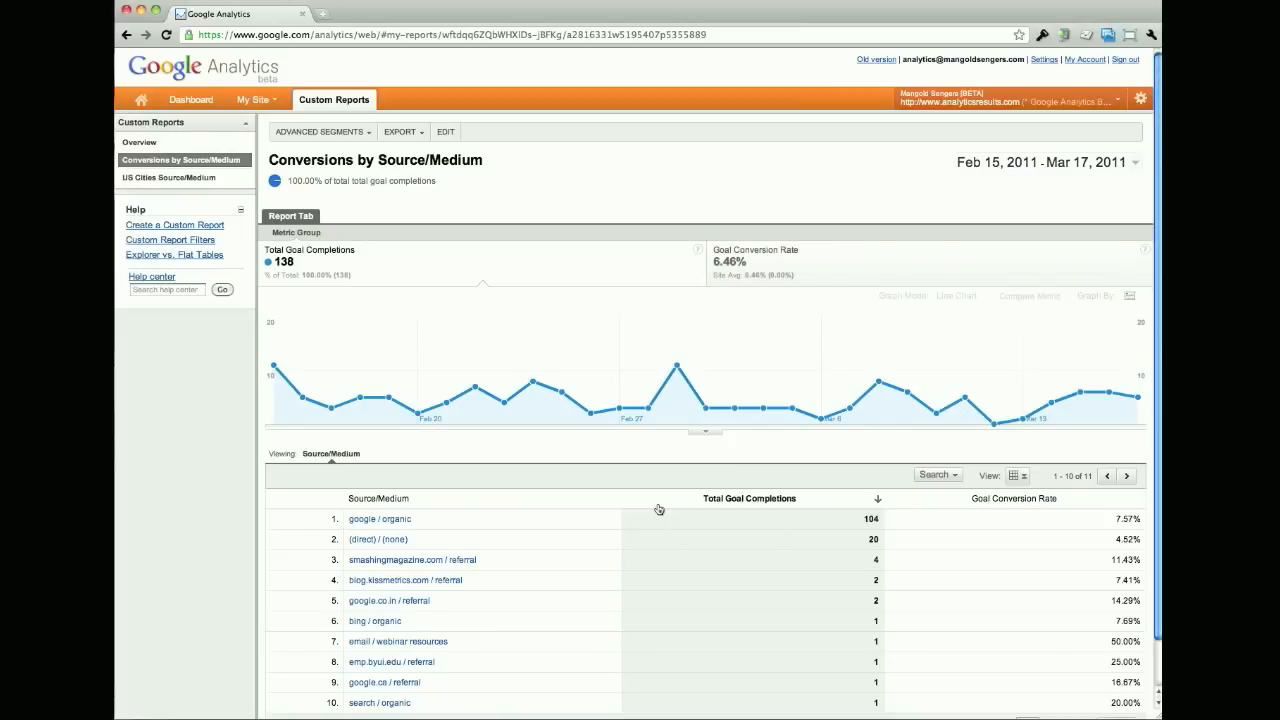
Edit the Conversions by Source/Medium report to include only Country/Territory exactly matching United States, and save it
click(446, 133)
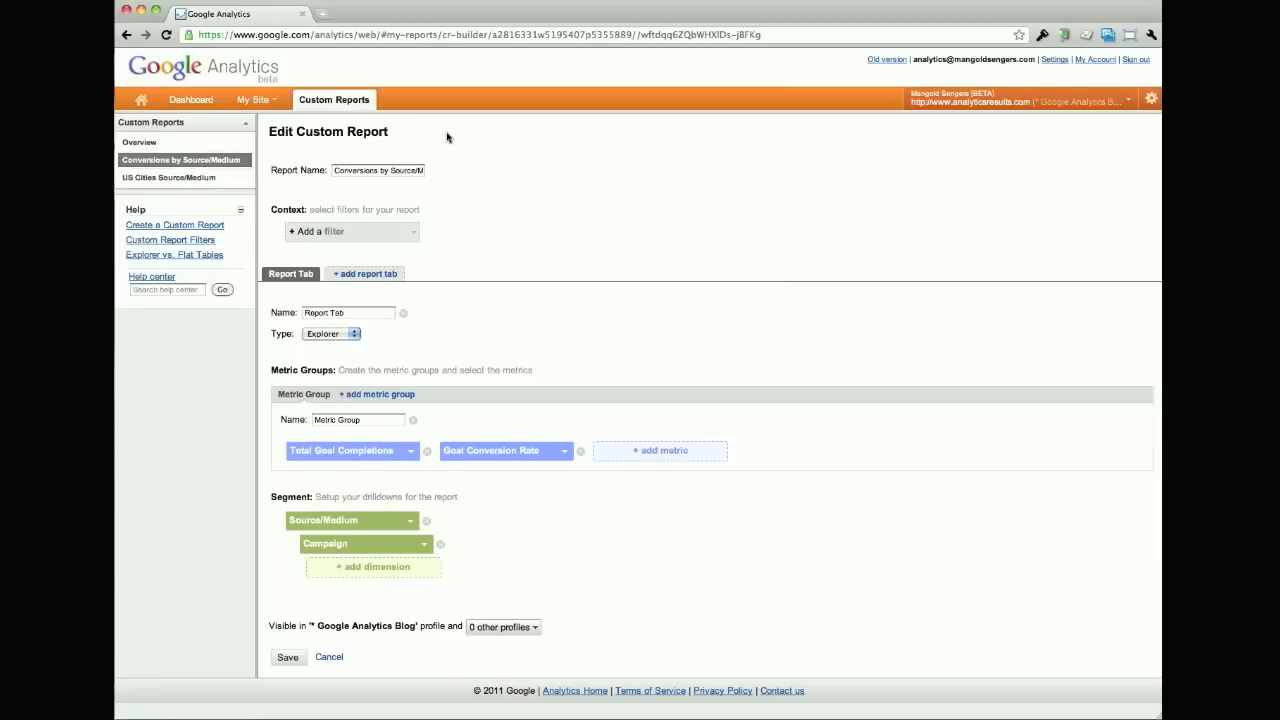
click(371, 233)
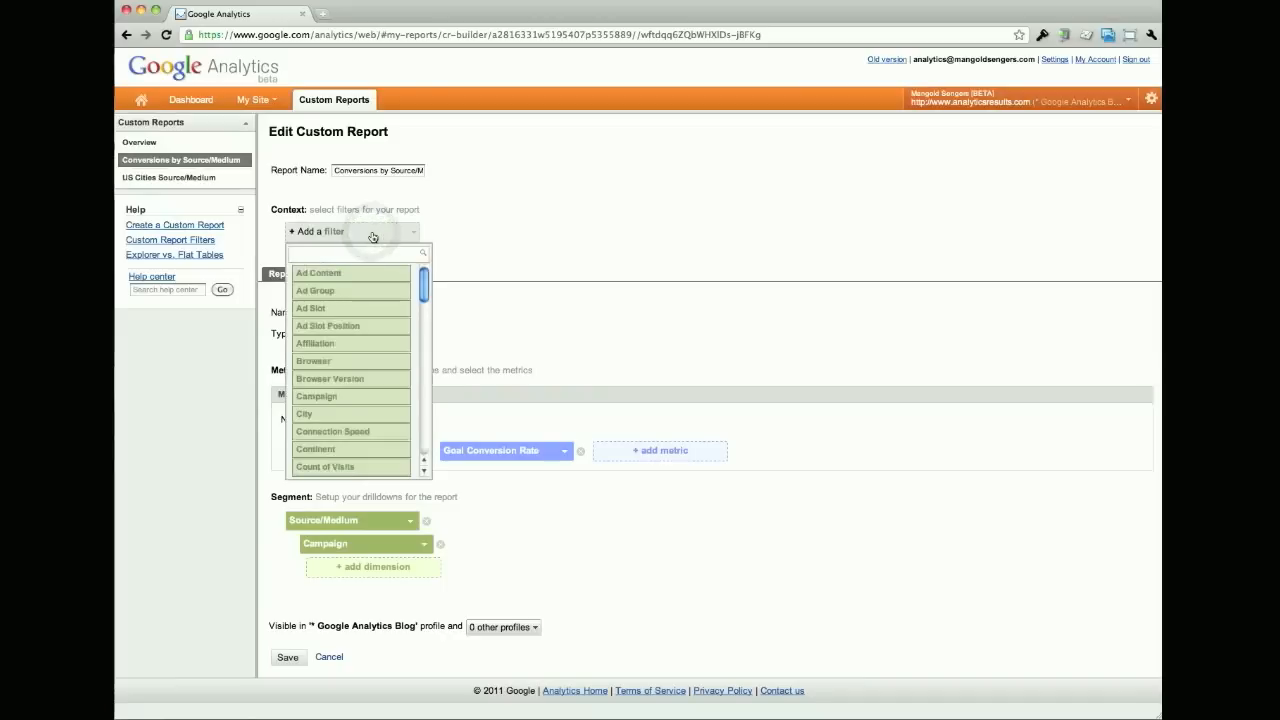
text(Con)
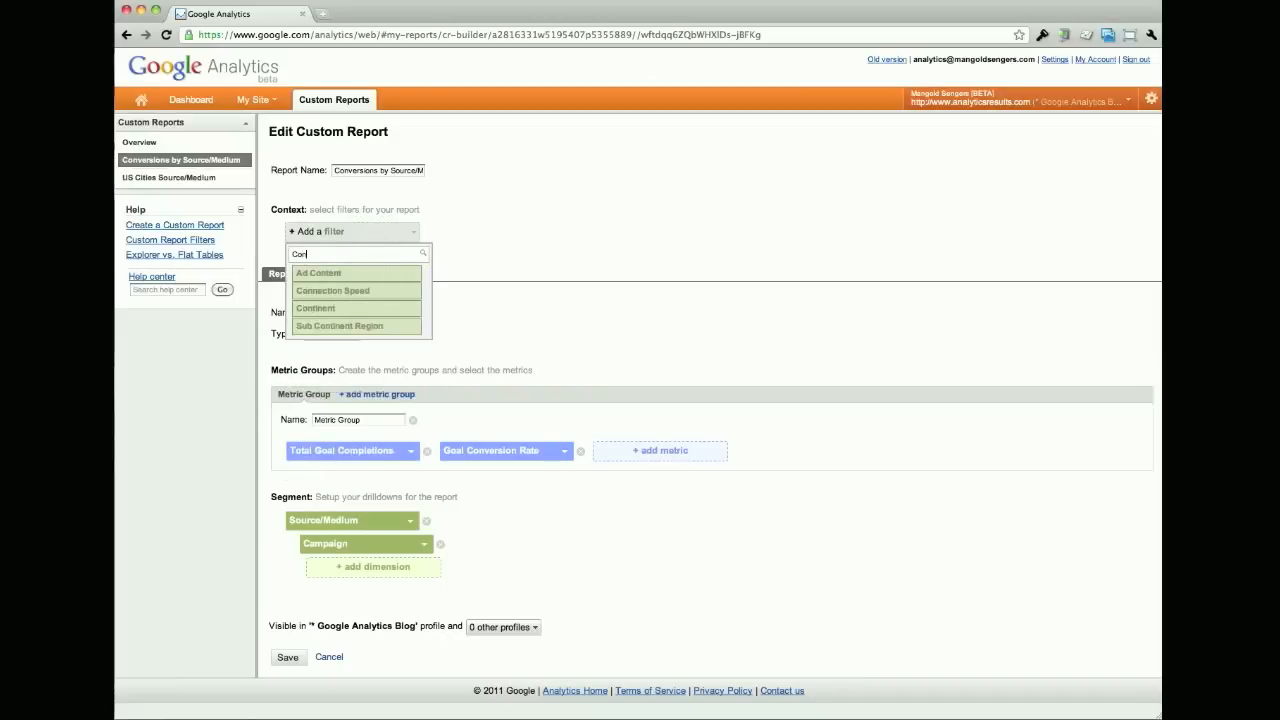
key(BackSpace)
text(u)
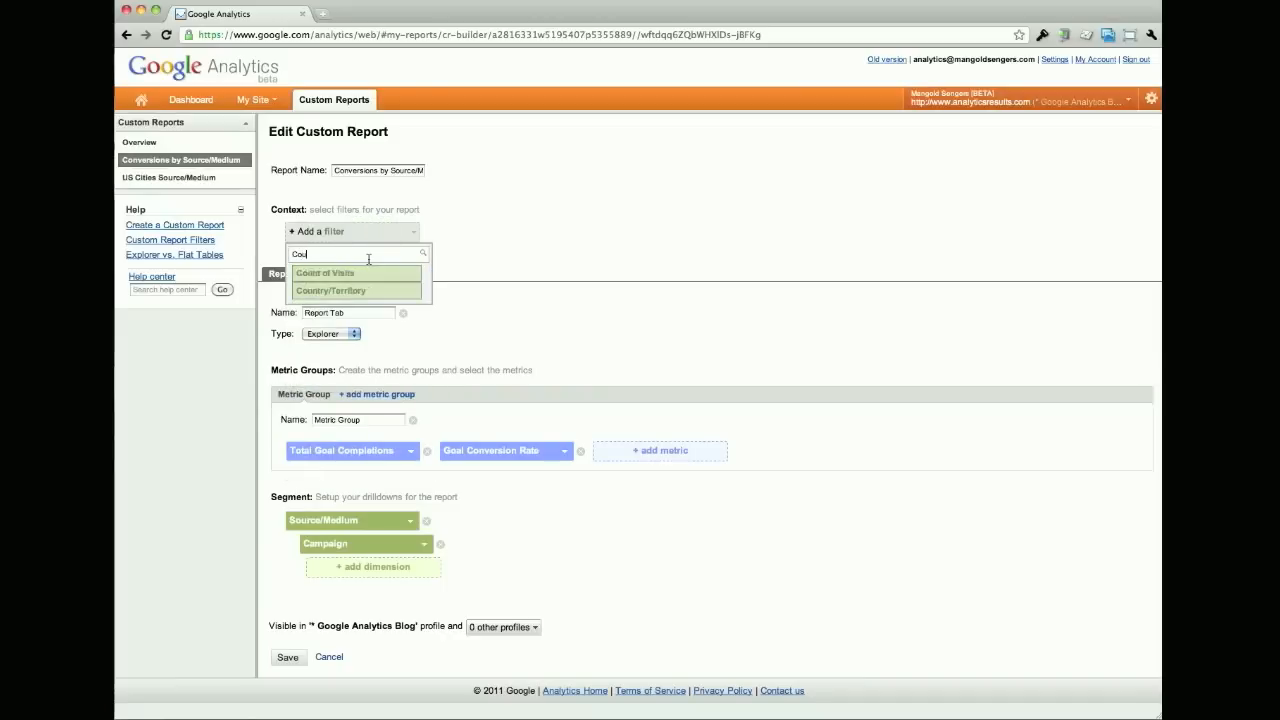
click(354, 293)
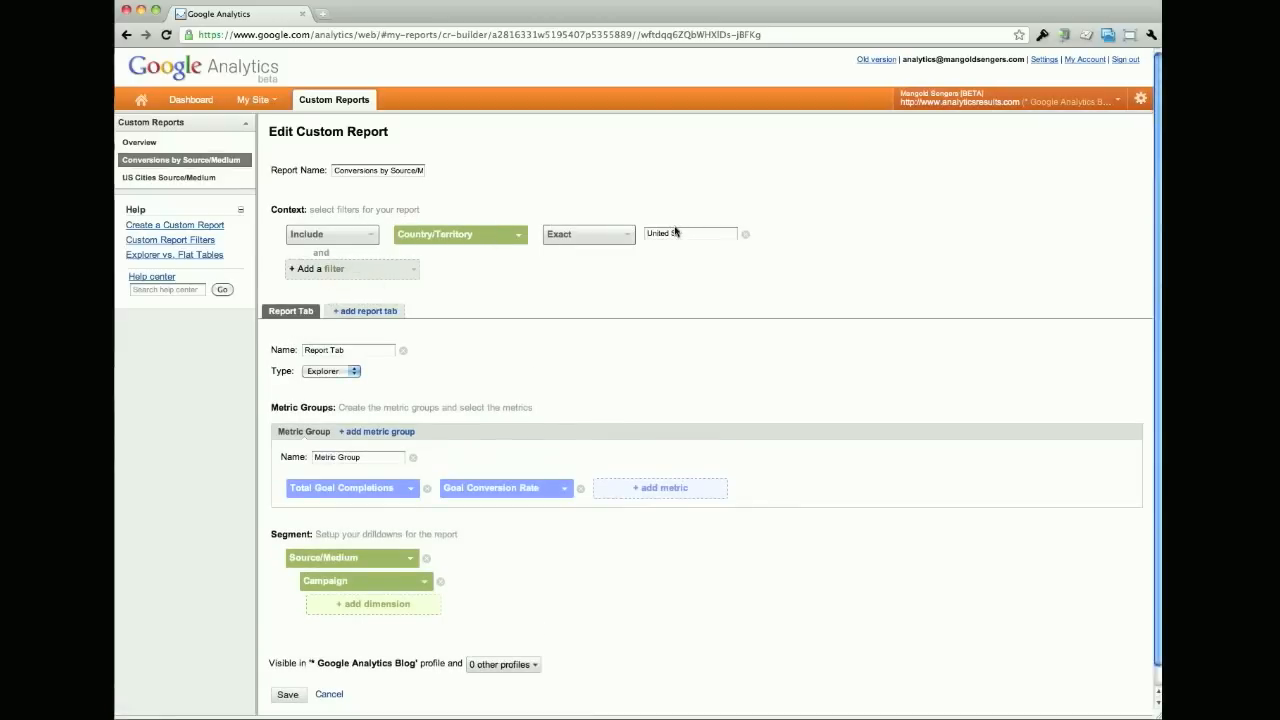
text(s)
click(288, 694)
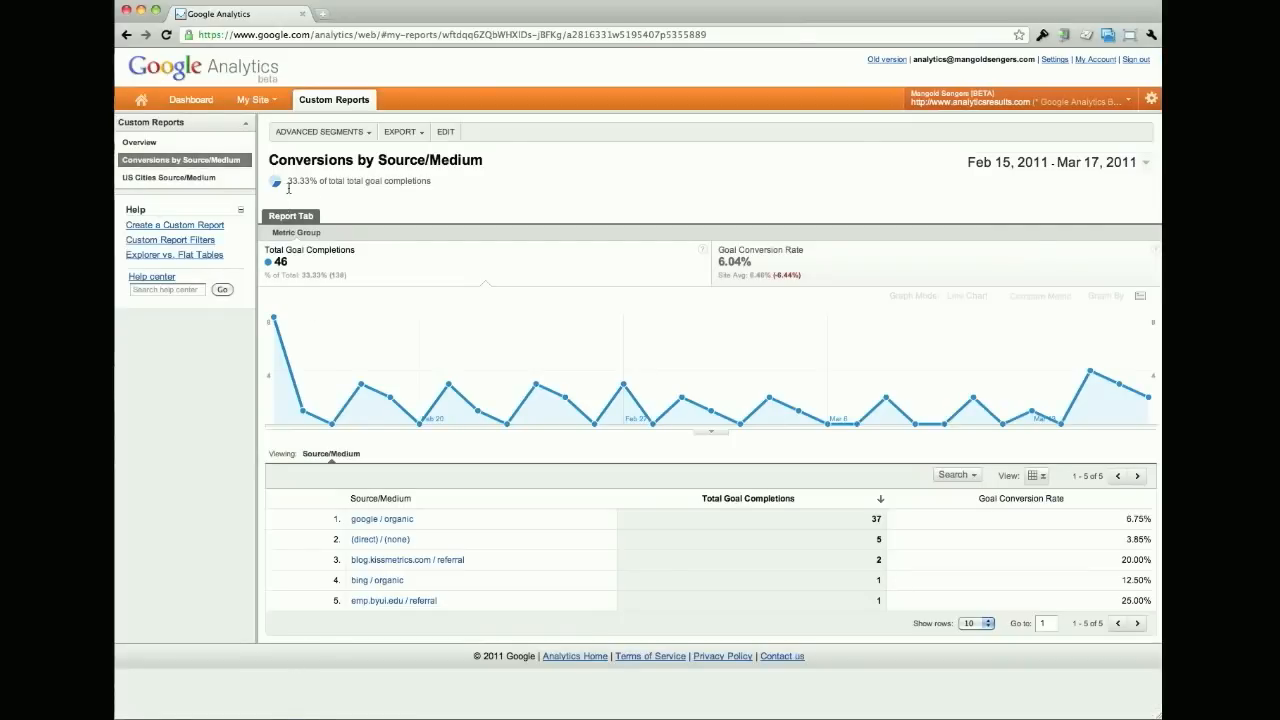
Start another new custom report from the custom reports overview and set its report tab type to Flat Table
mouse_move(284, 187)
click(163, 147)
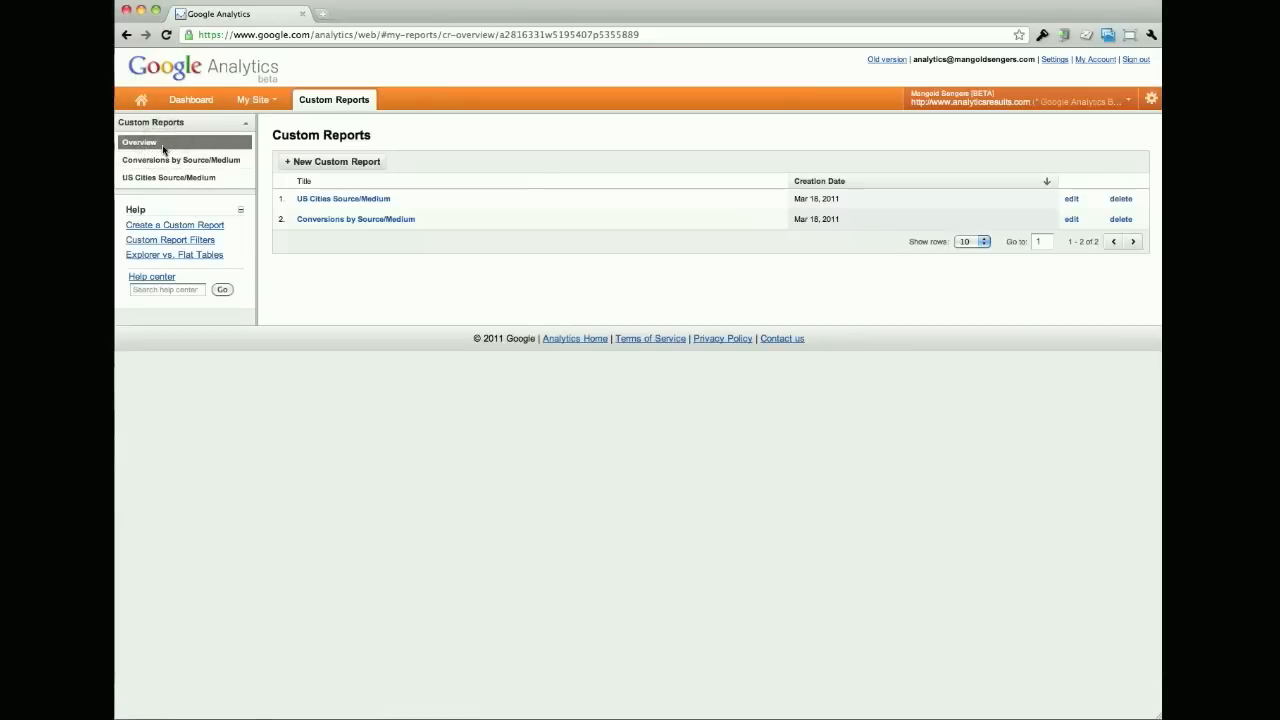
click(330, 162)
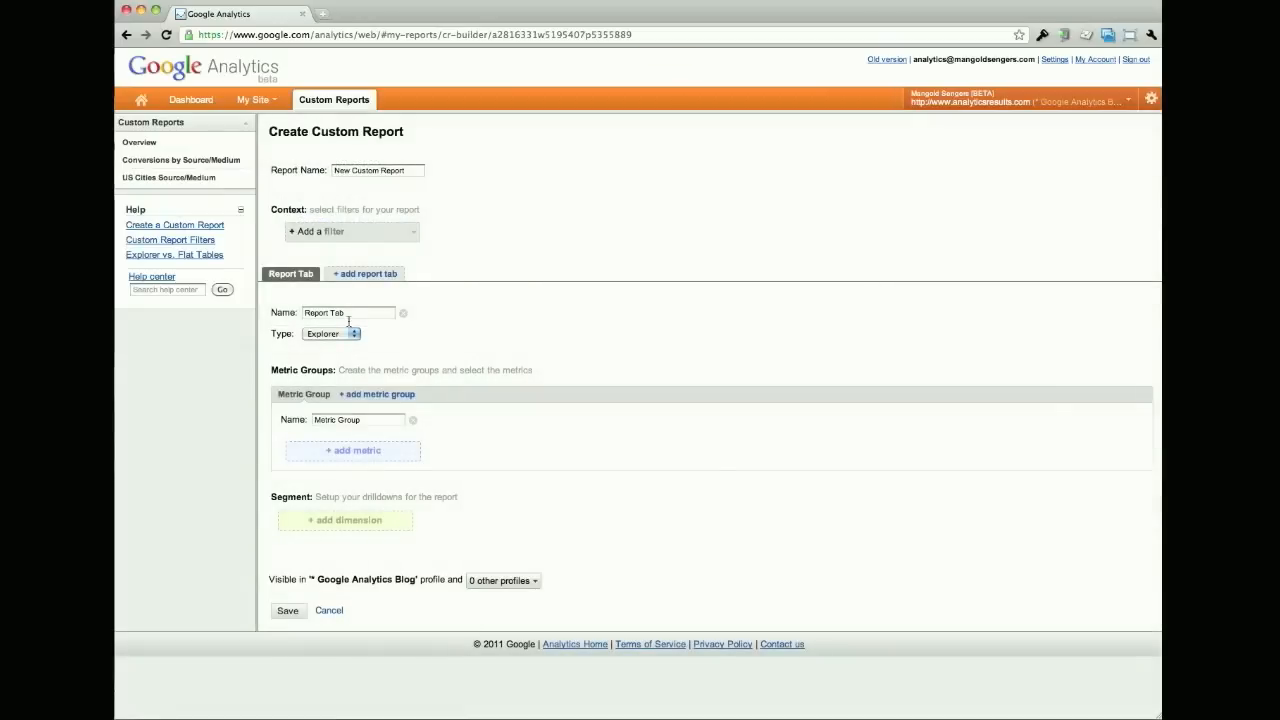
click(338, 334)
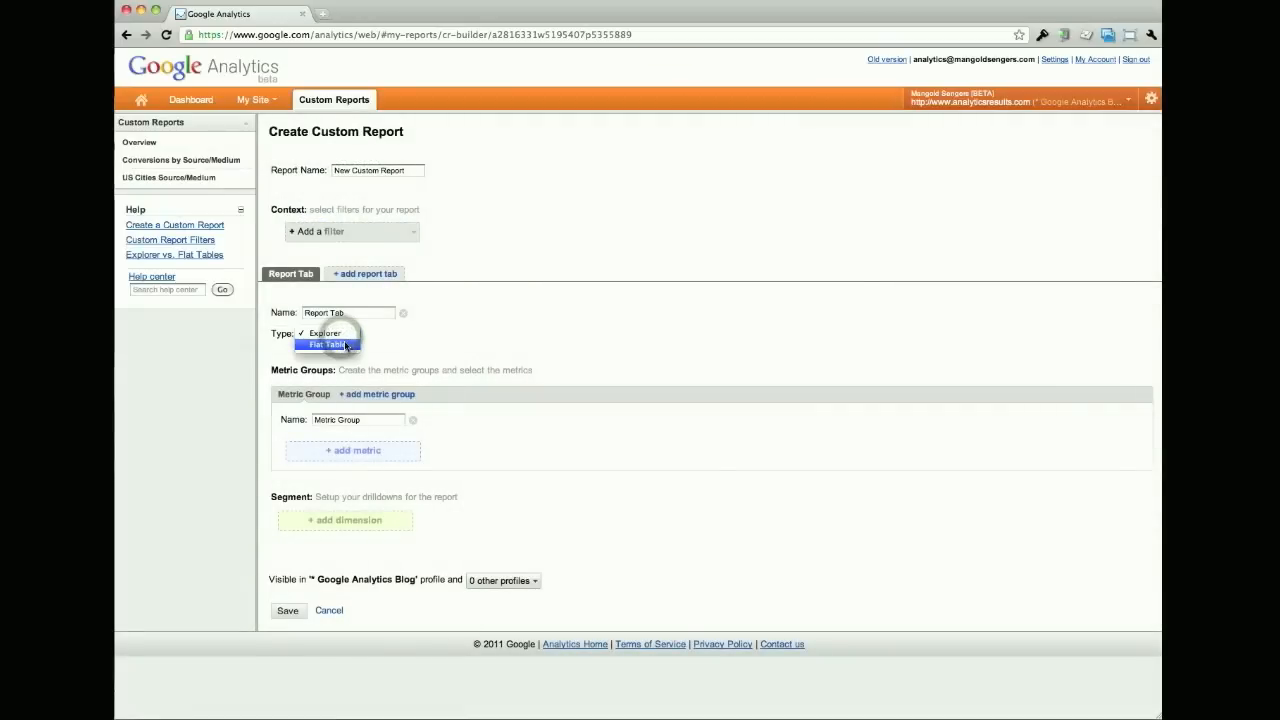
click(346, 345)
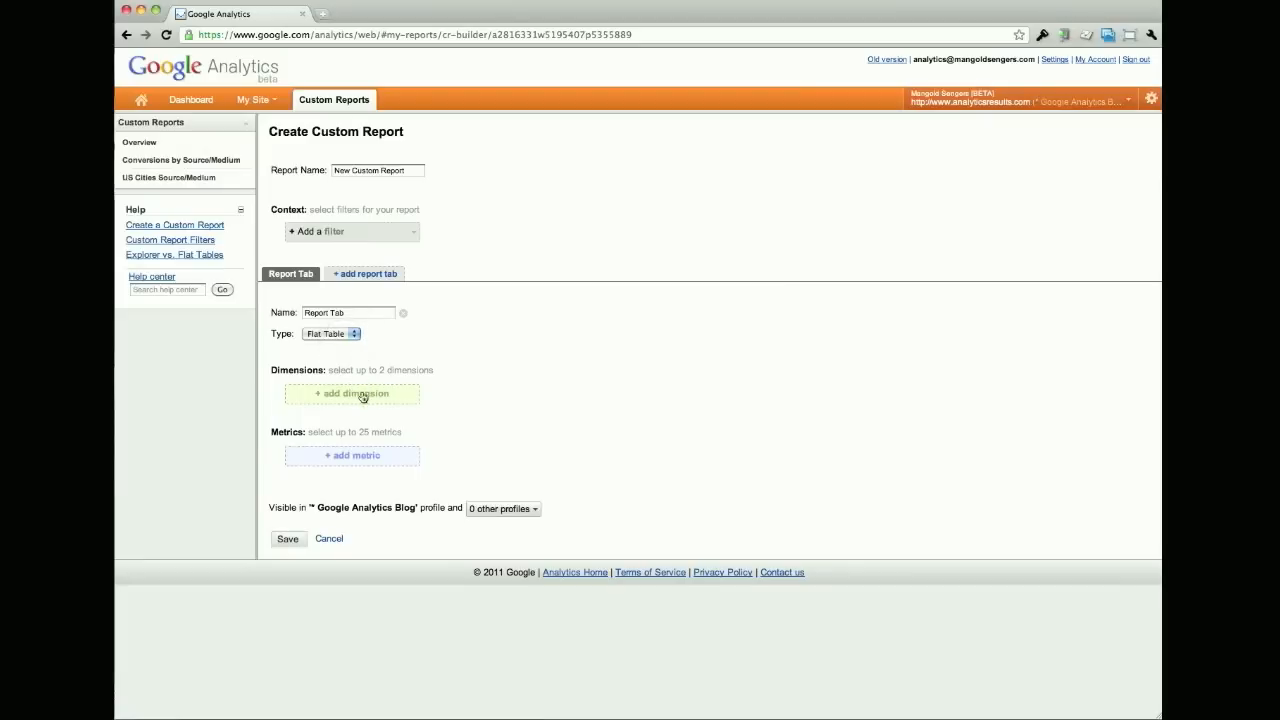
click(377, 396)
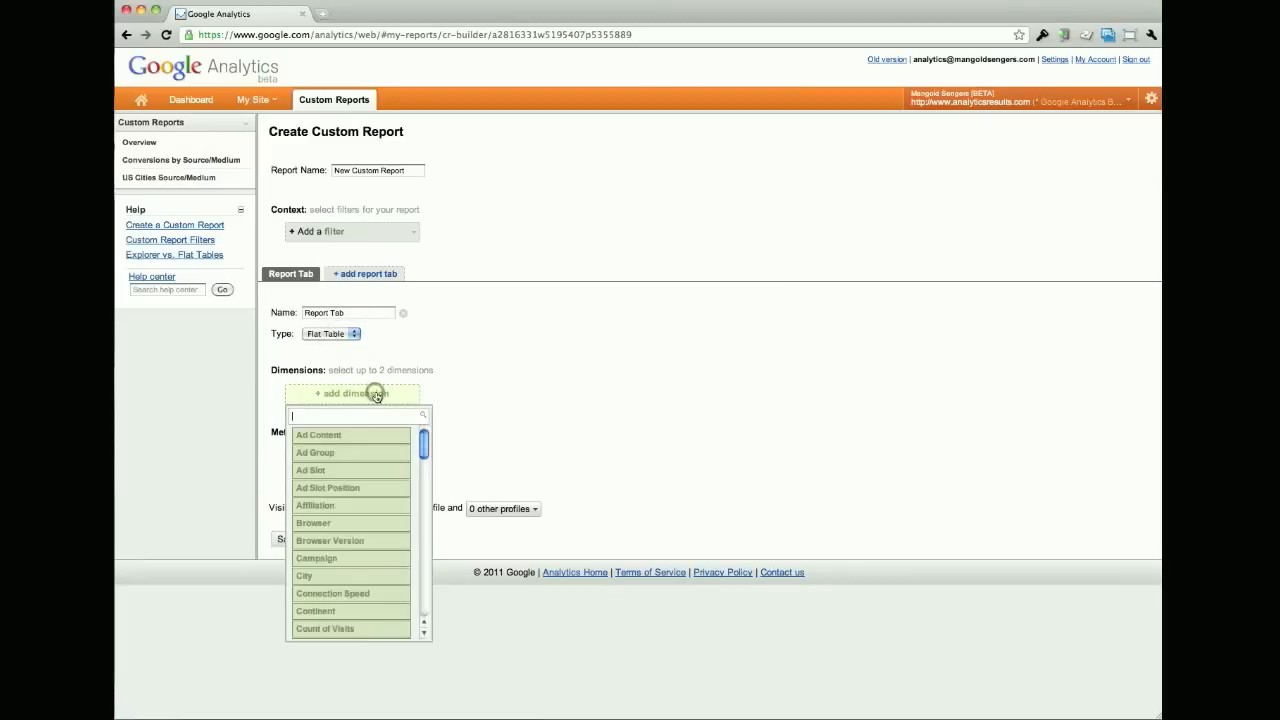
scroll(390, 500, down, 3)
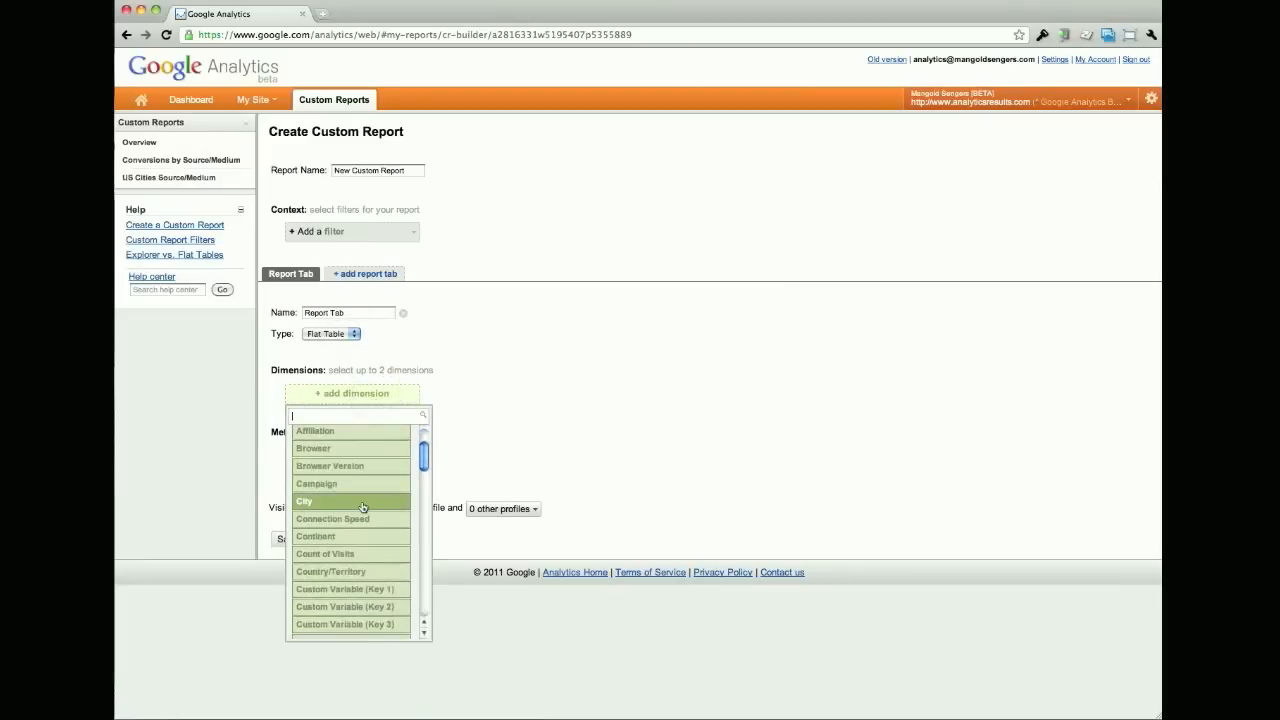
click(367, 506)
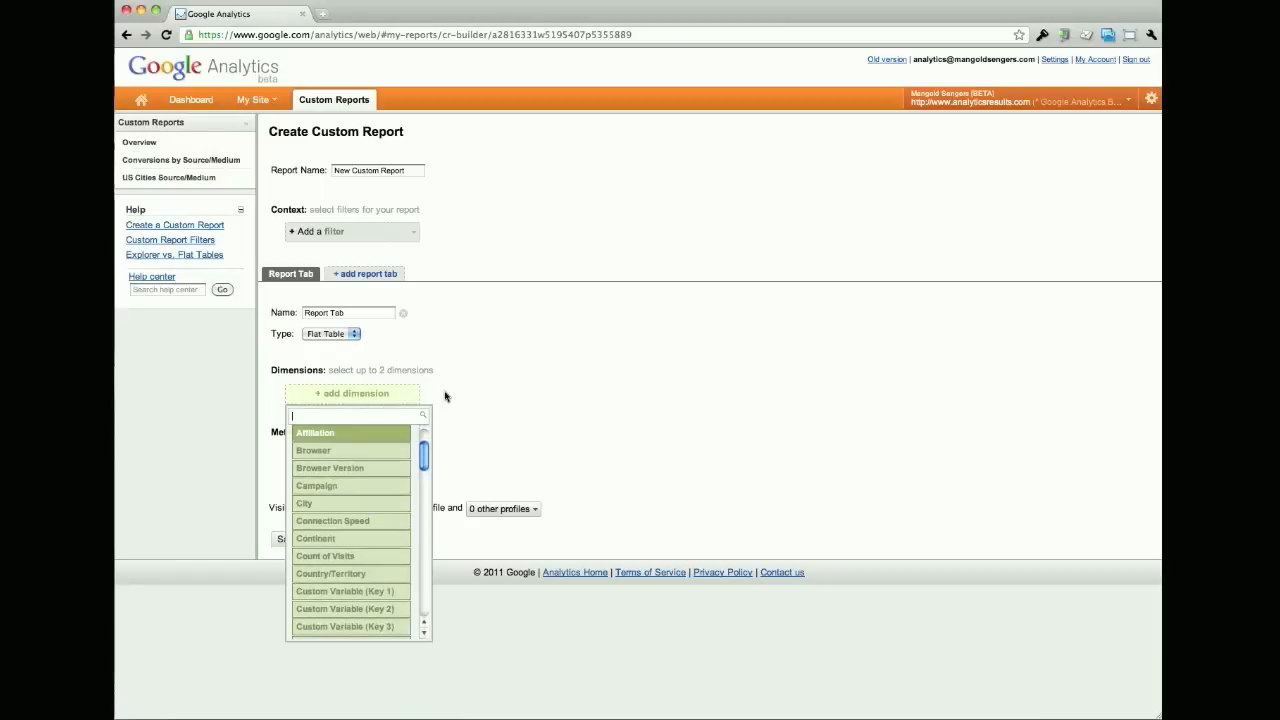
Add Country/Territory and Source/Medium as the two dimensions of the flat table report
click(410, 394)
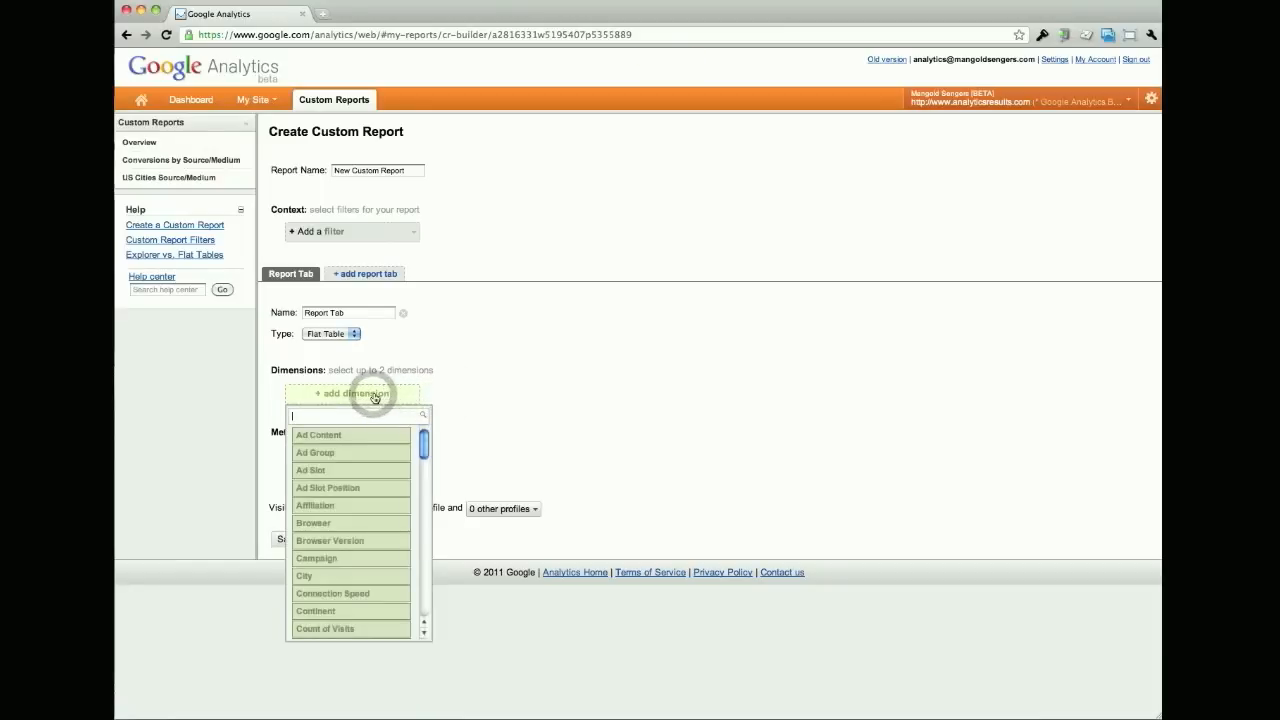
text(Con)
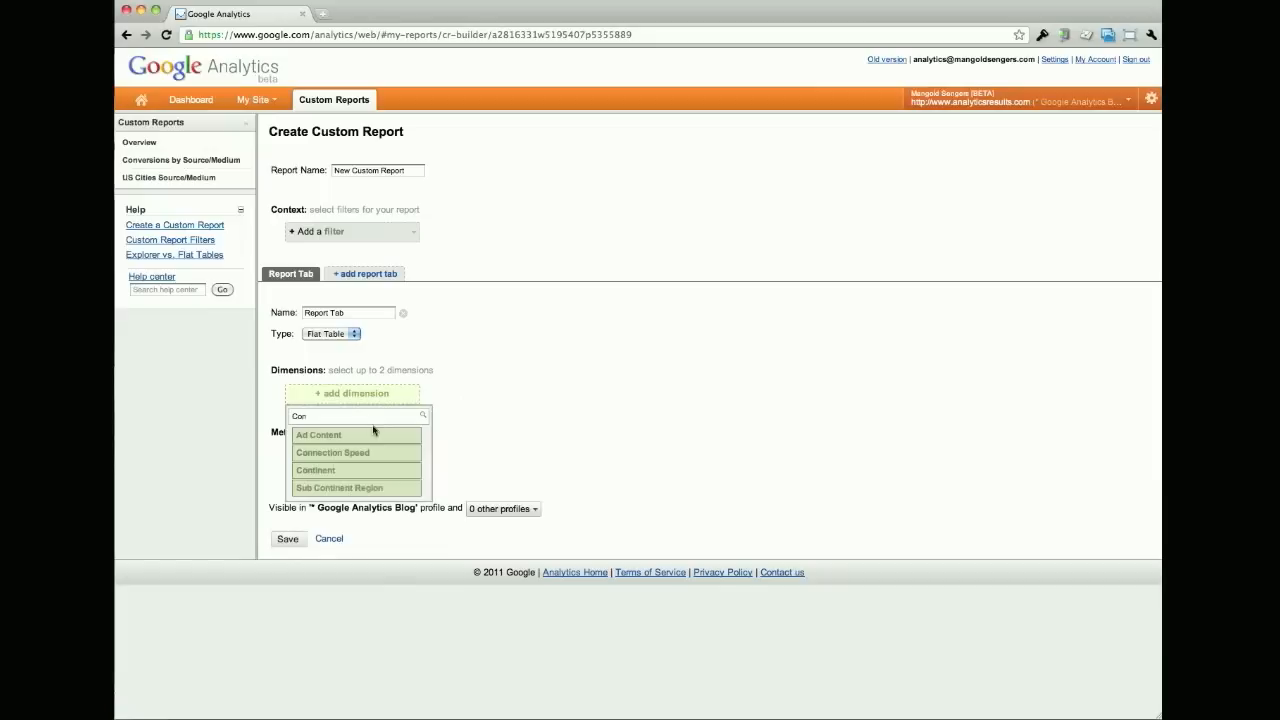
key(BackSpace)
text(u)
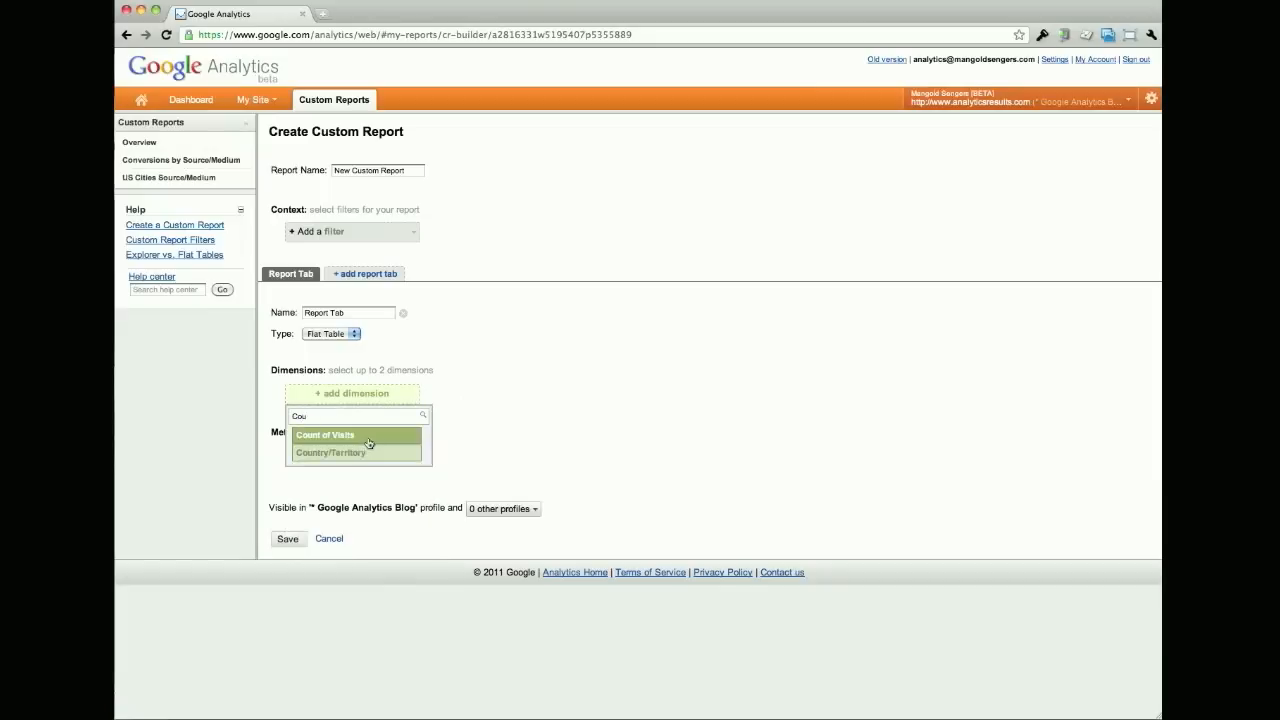
click(368, 453)
click(503, 394)
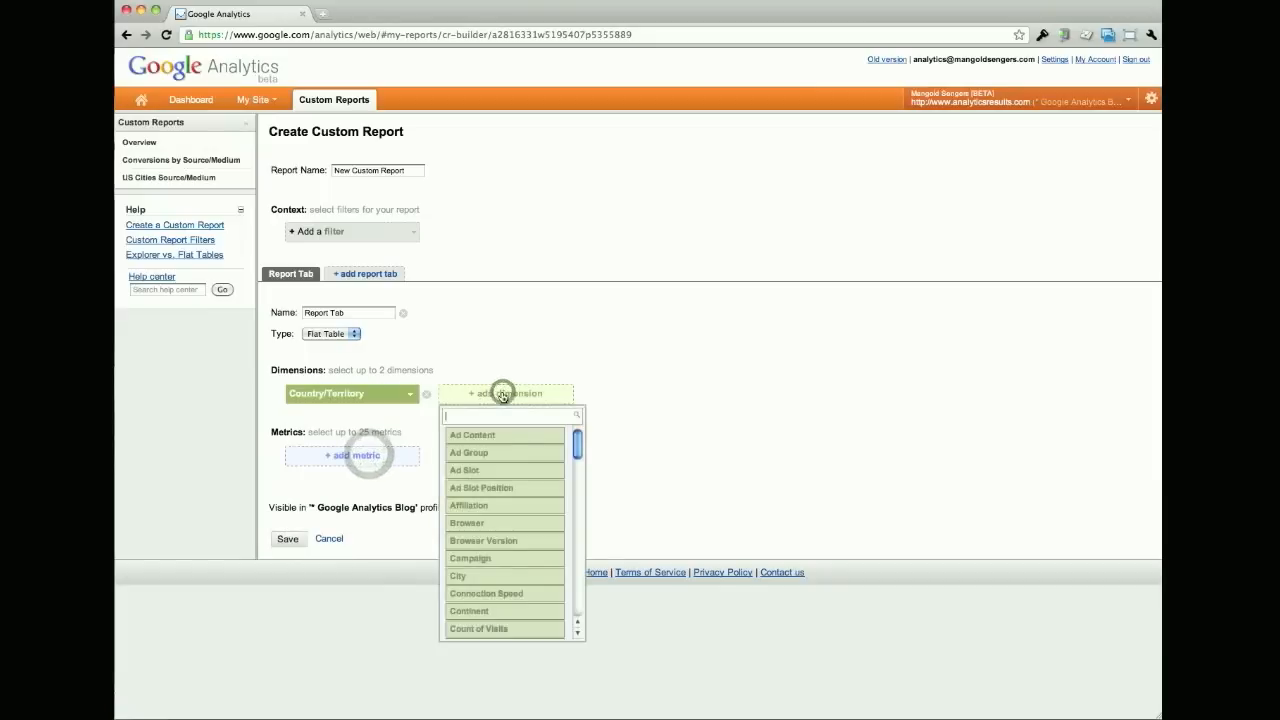
text(Sou)
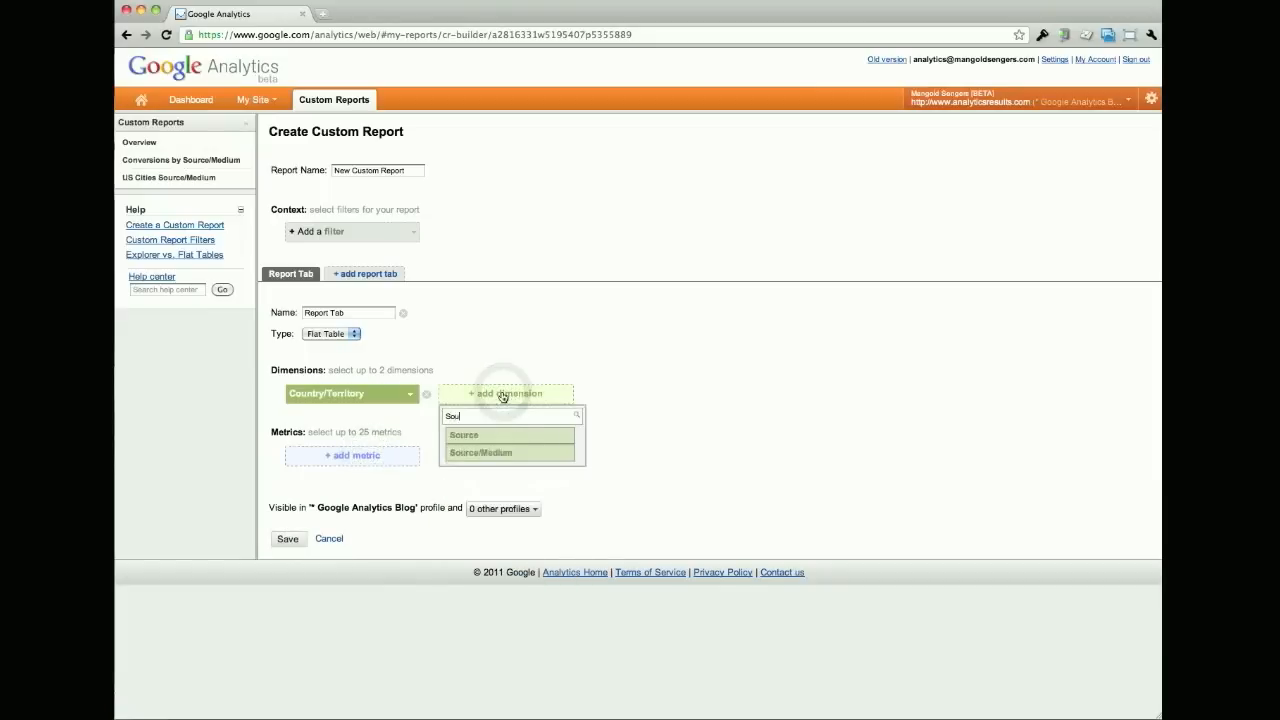
click(503, 454)
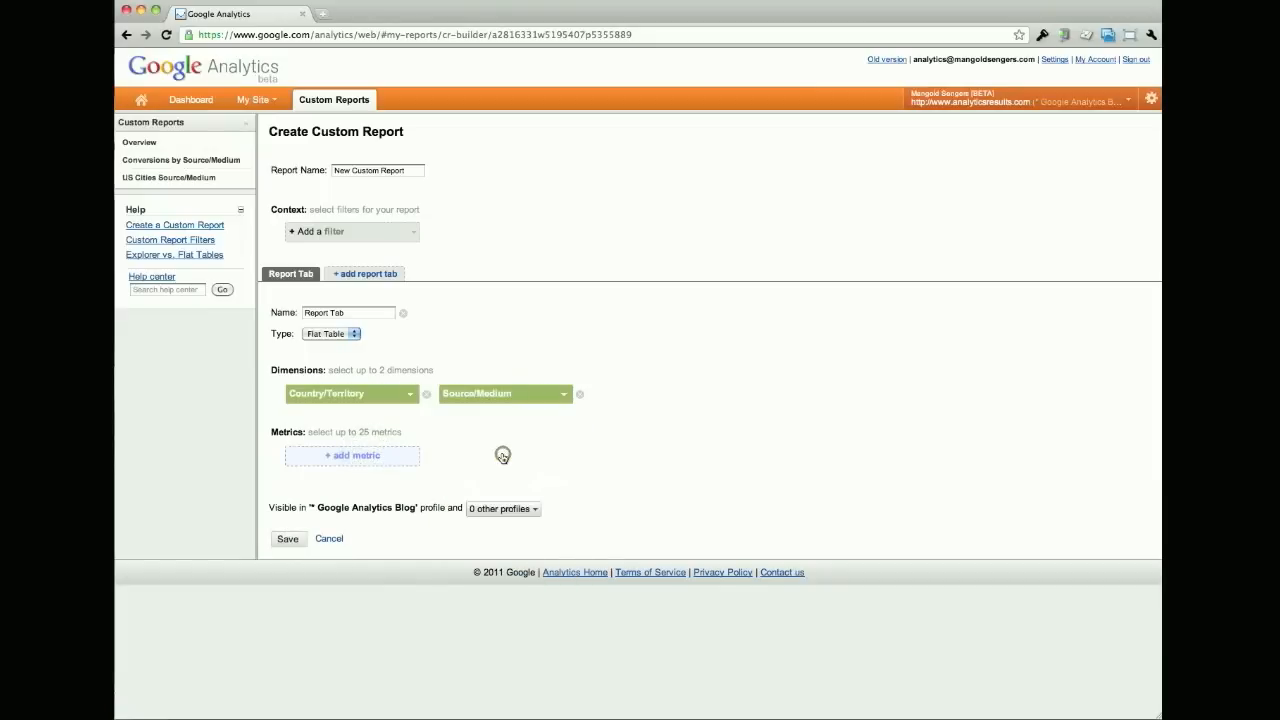
Add Bounce Rate and Avg. Time on Site as the flat table's metrics
click(368, 455)
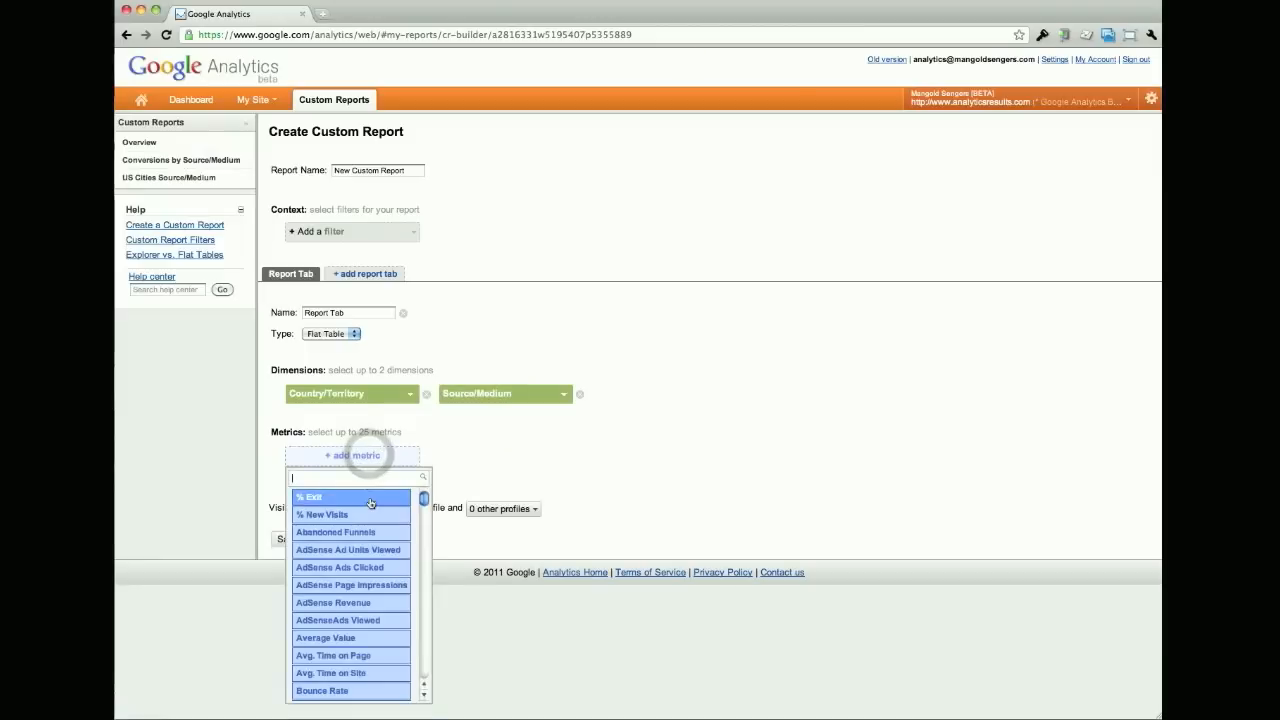
scroll(365, 530, down, 3)
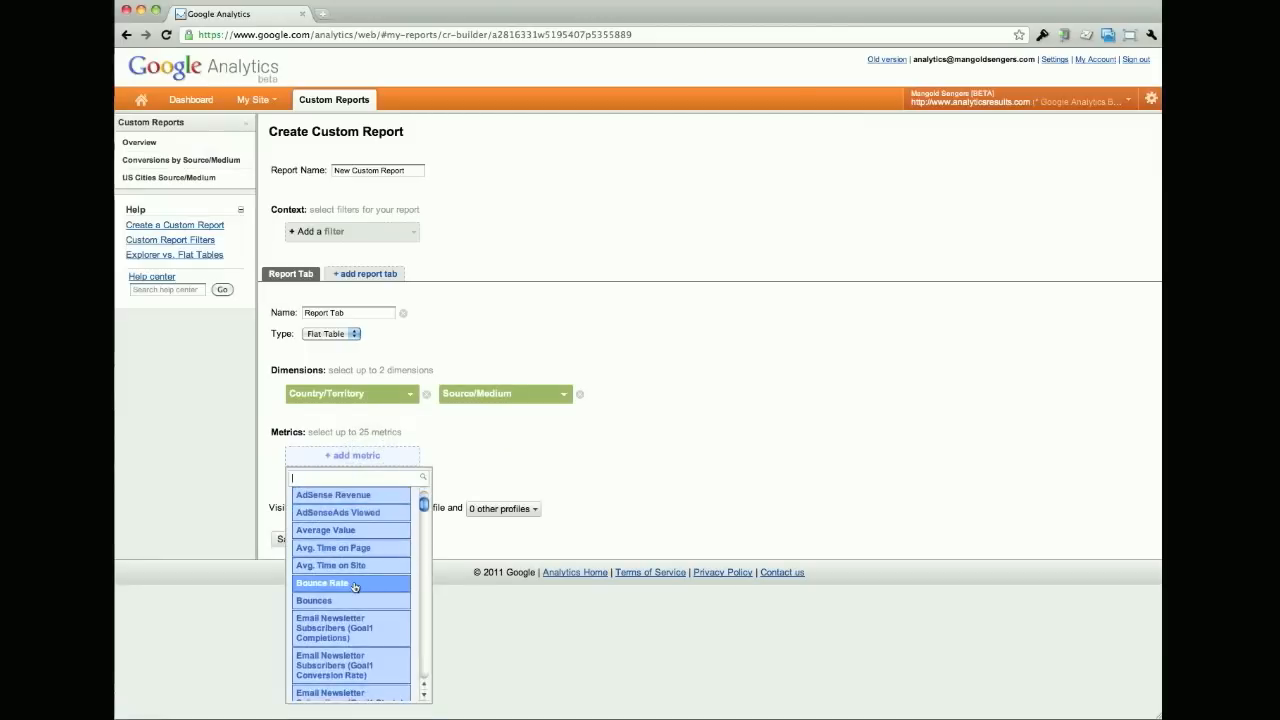
click(354, 585)
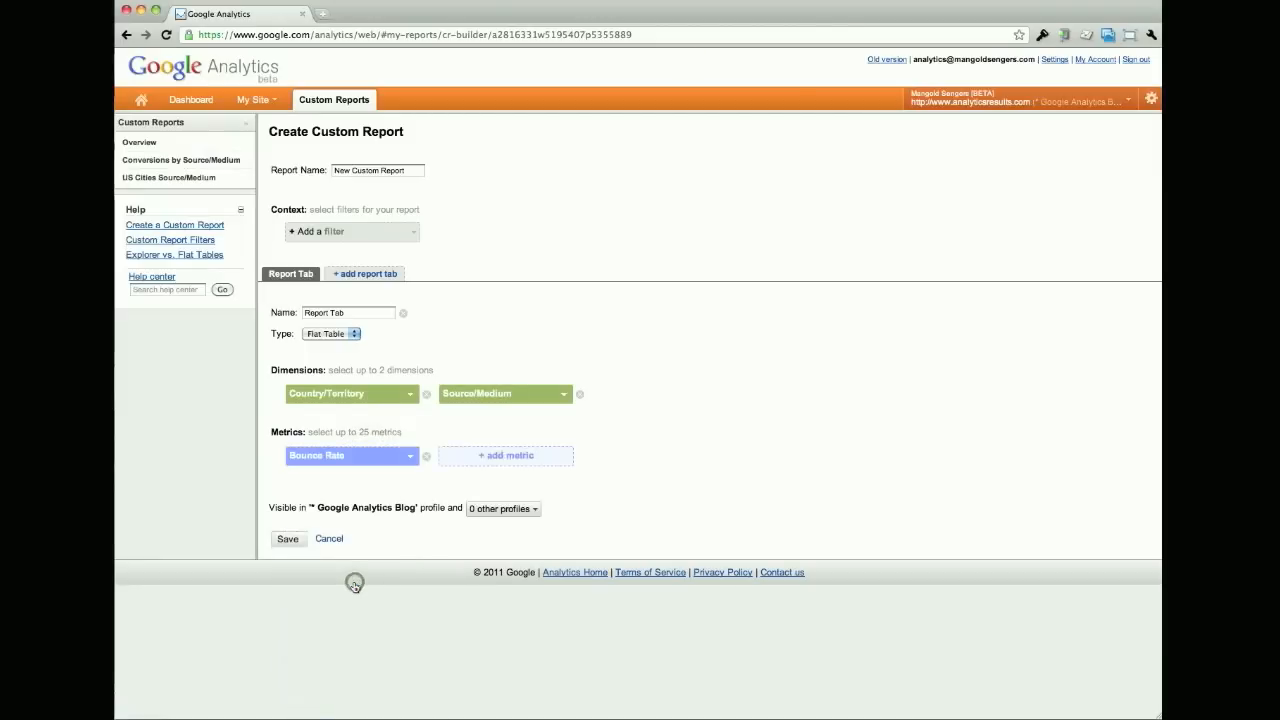
click(508, 458)
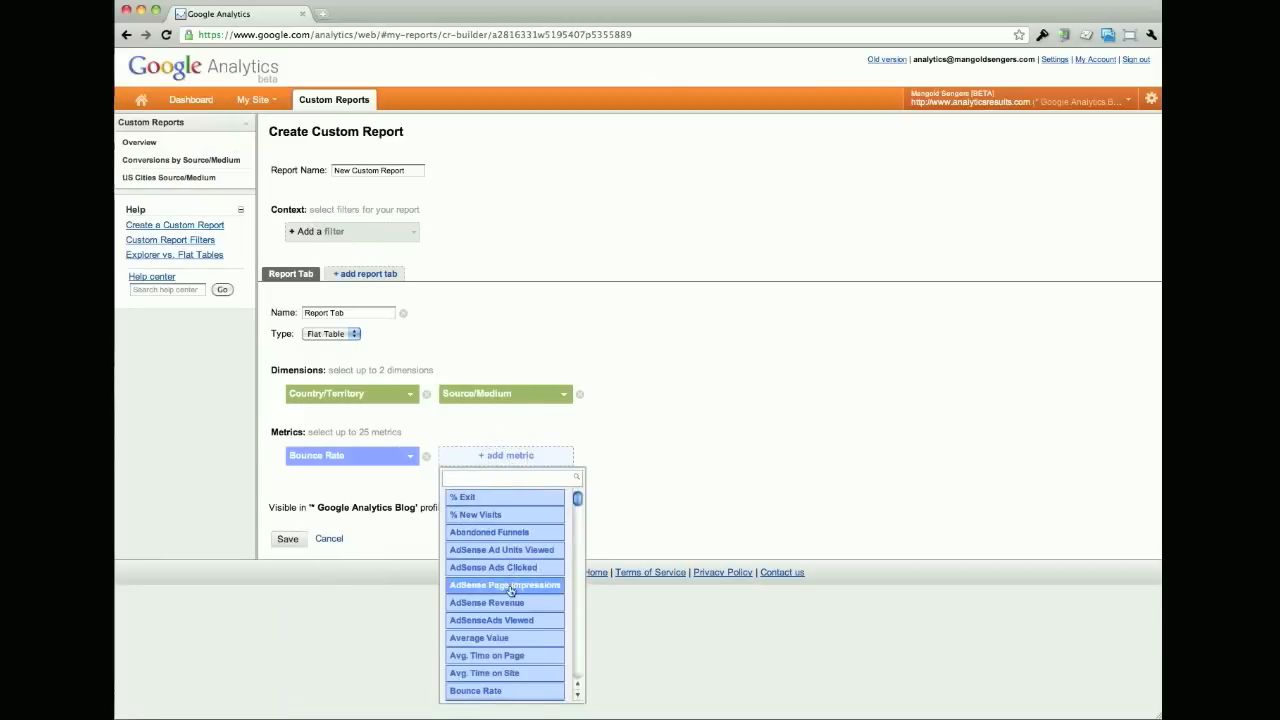
click(512, 673)
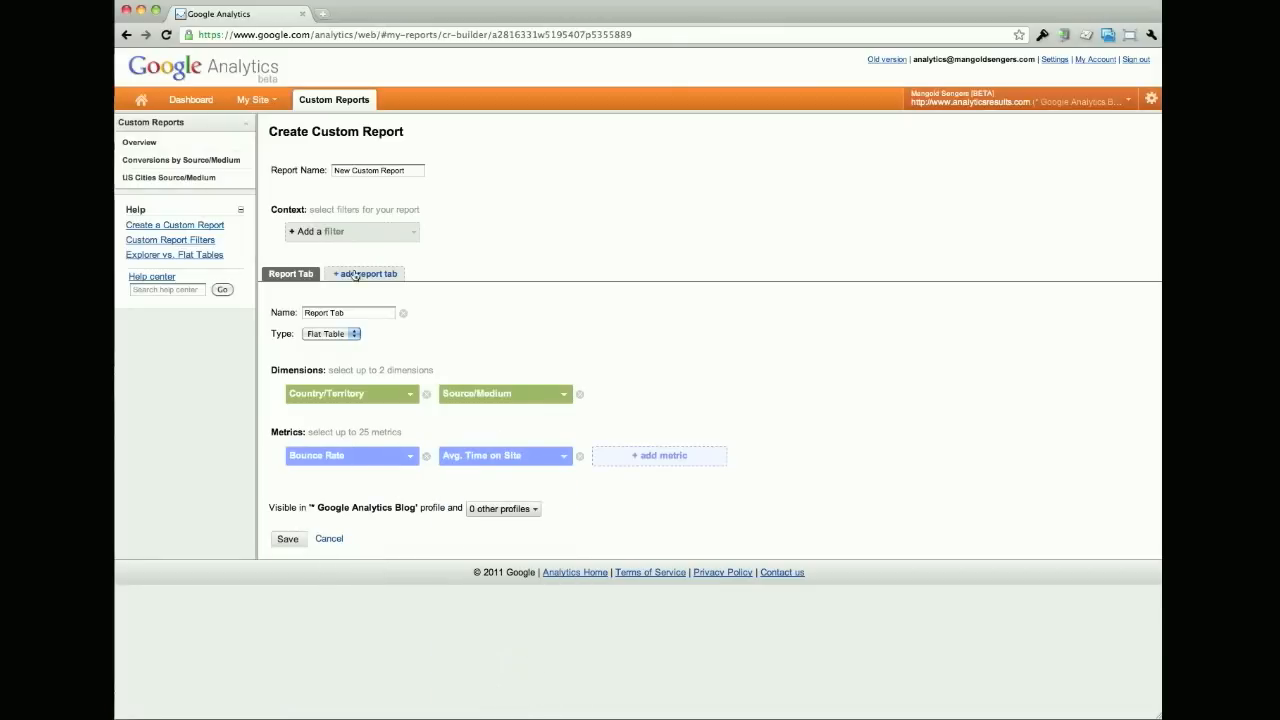
Name the flat table report "Country Source/Medium" and save it
drag(412, 170, 316, 172)
text(Coun)
text(dium)
click(287, 539)
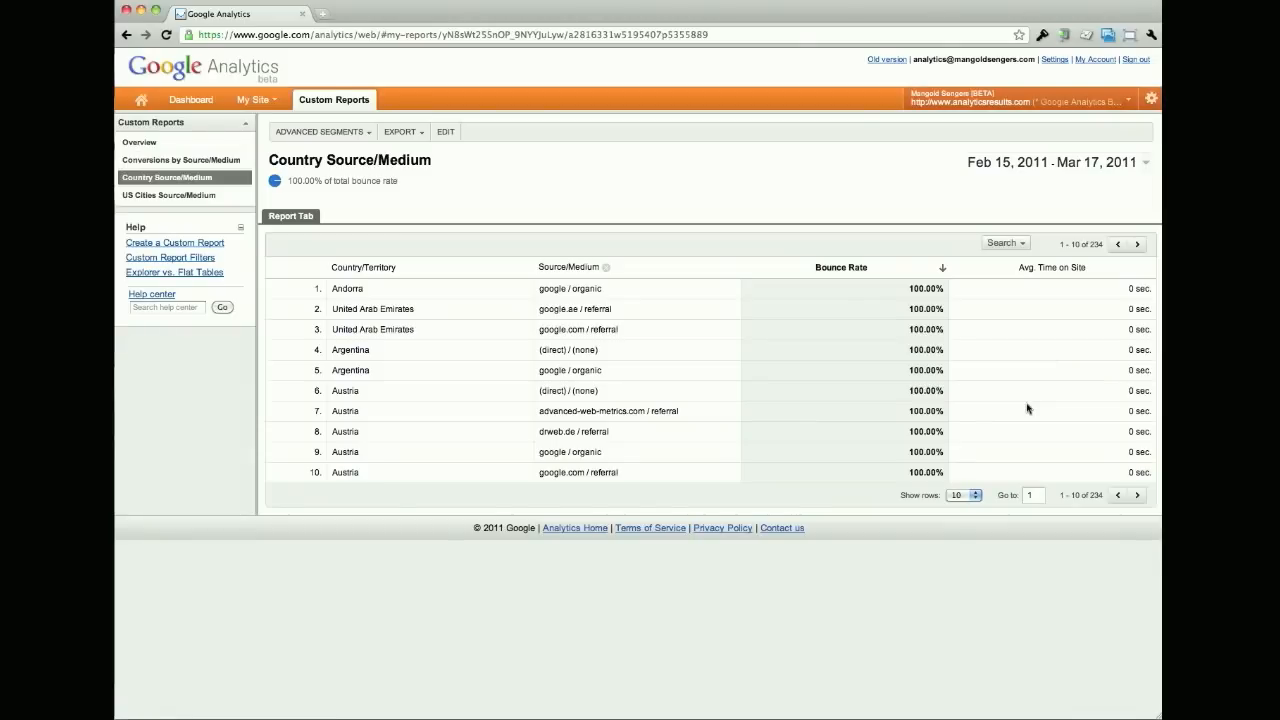
Start a new goal in Goals set 3 of the profile's settings, choose Event as its goal type, and look over the event conditions
click(1150, 100)
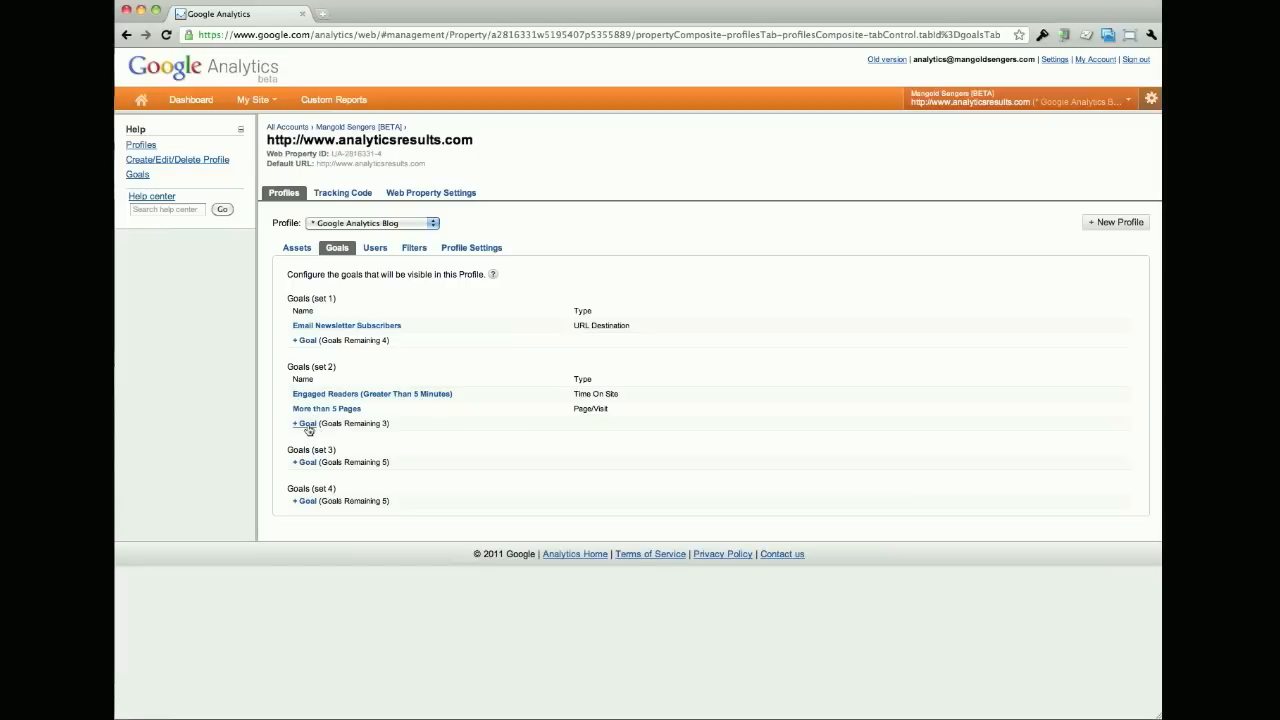
click(307, 462)
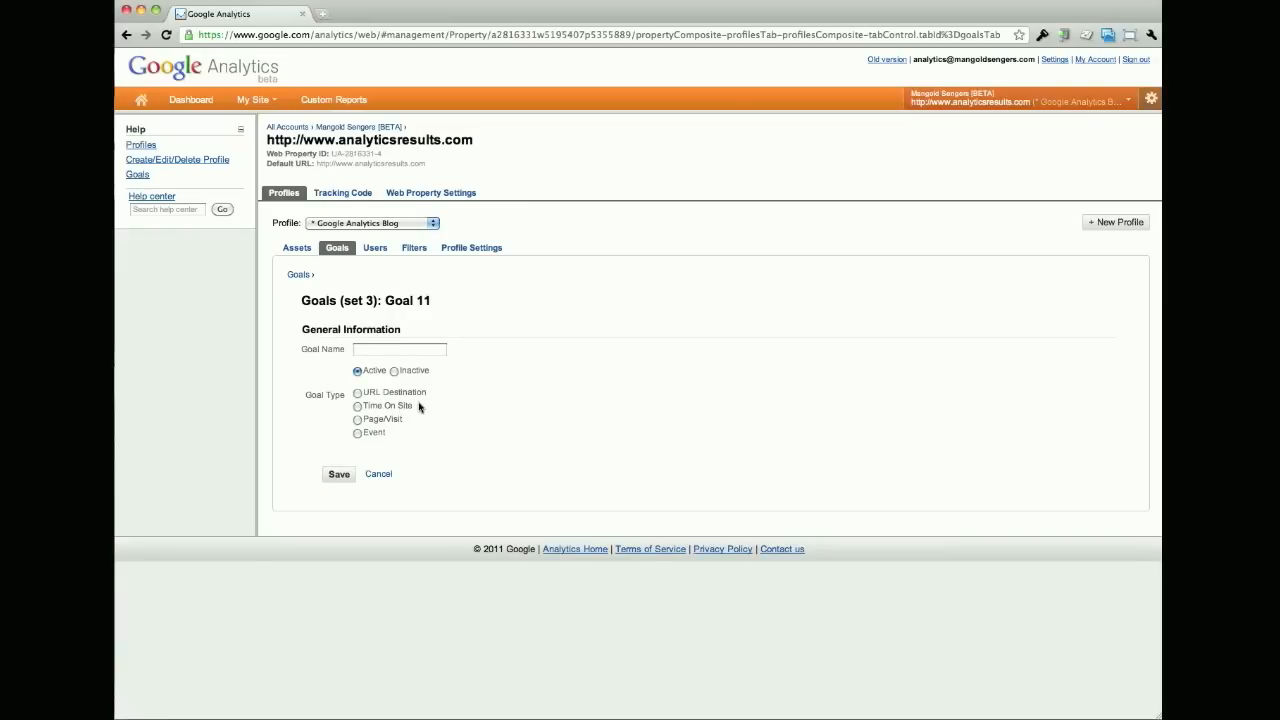
click(357, 433)
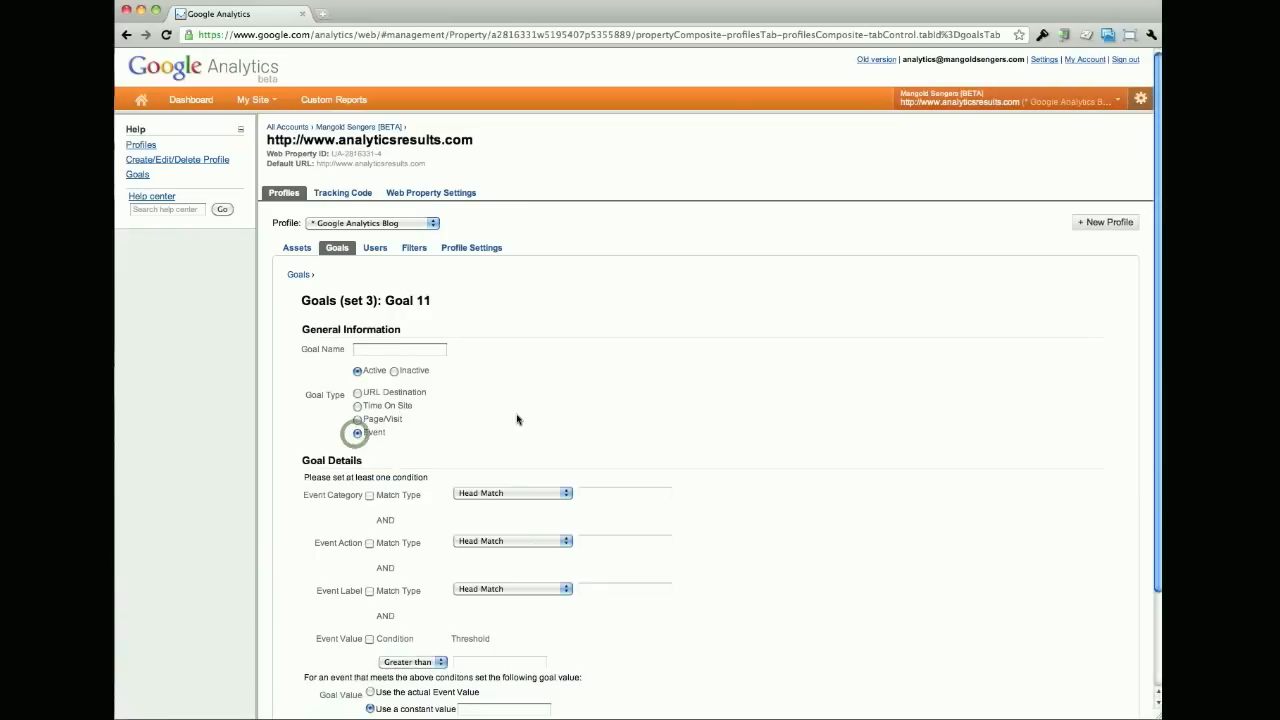
scroll(594, 383, down, 3)
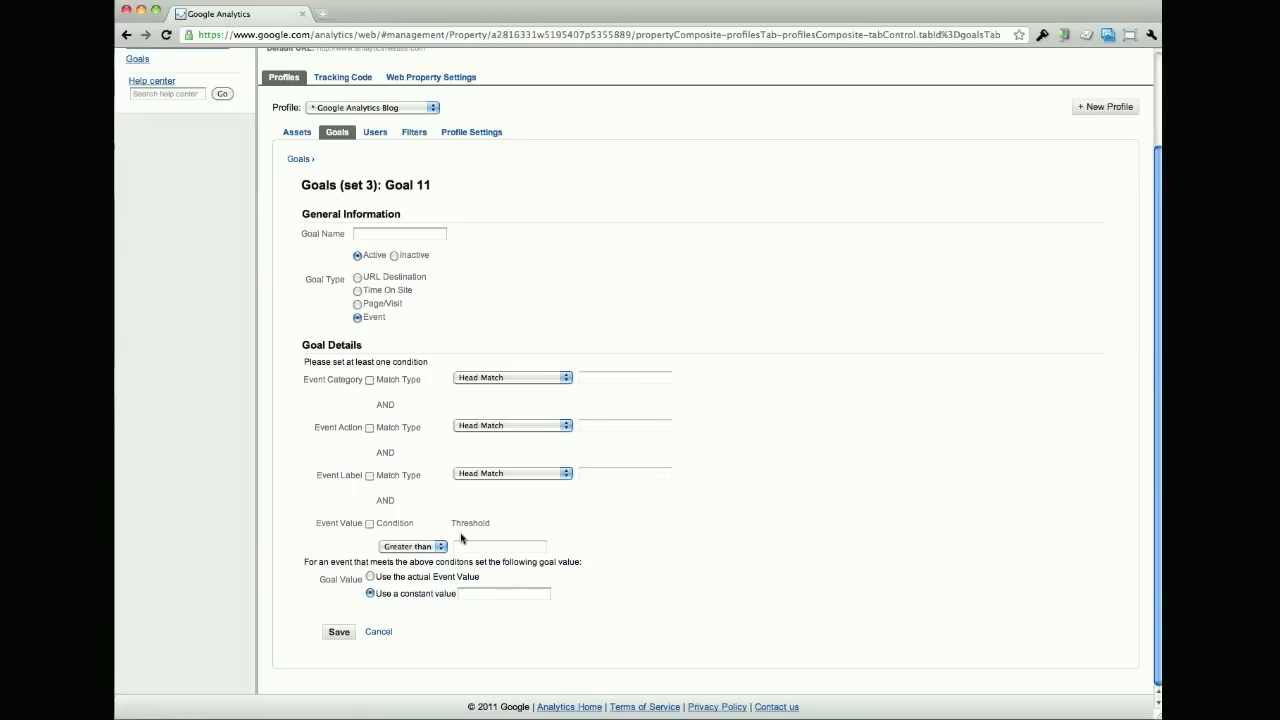
scroll(461, 538, up, 3)
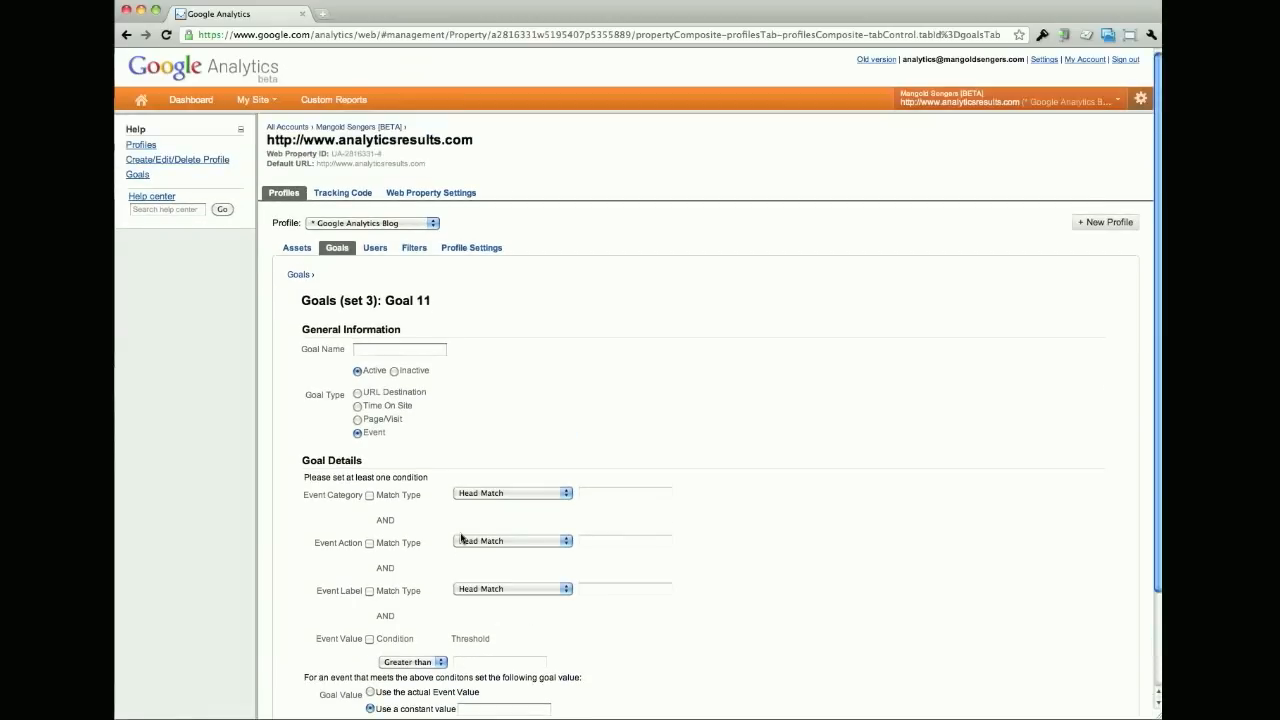